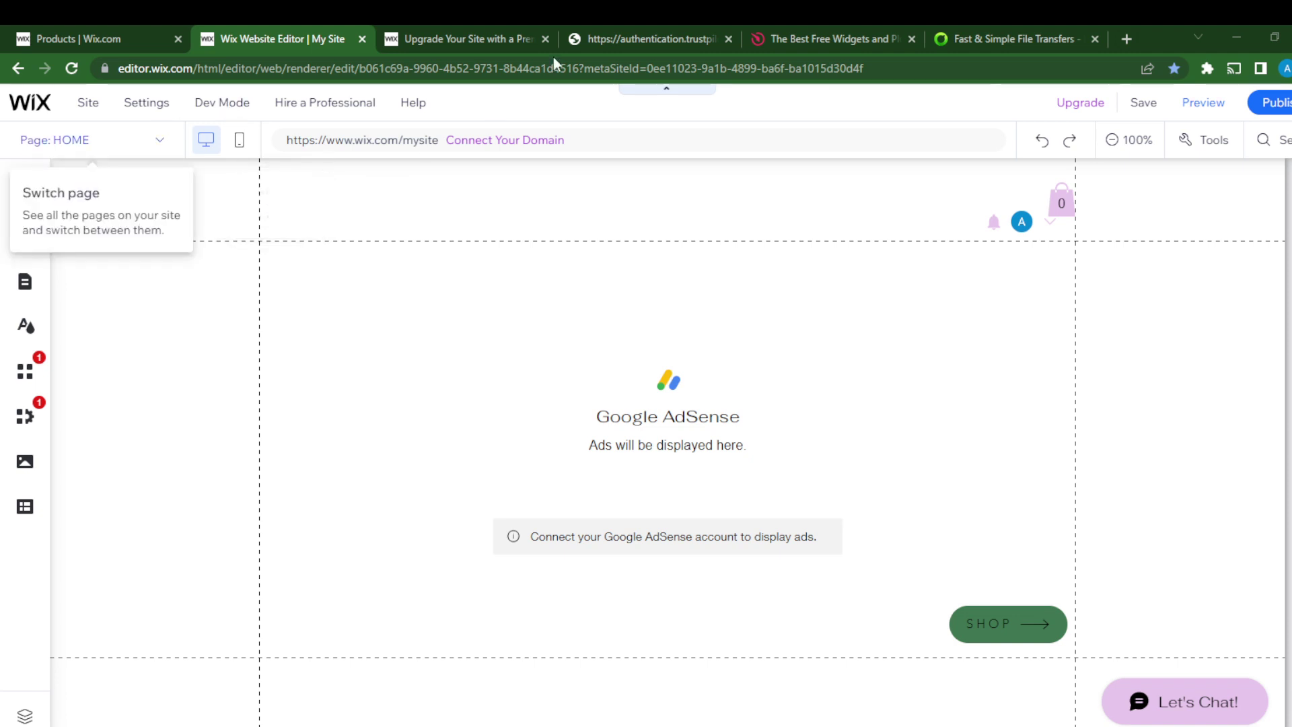
Return to Elfsight's Age Verification page and bring up the full Widgets catalogue
left_click(827, 38)
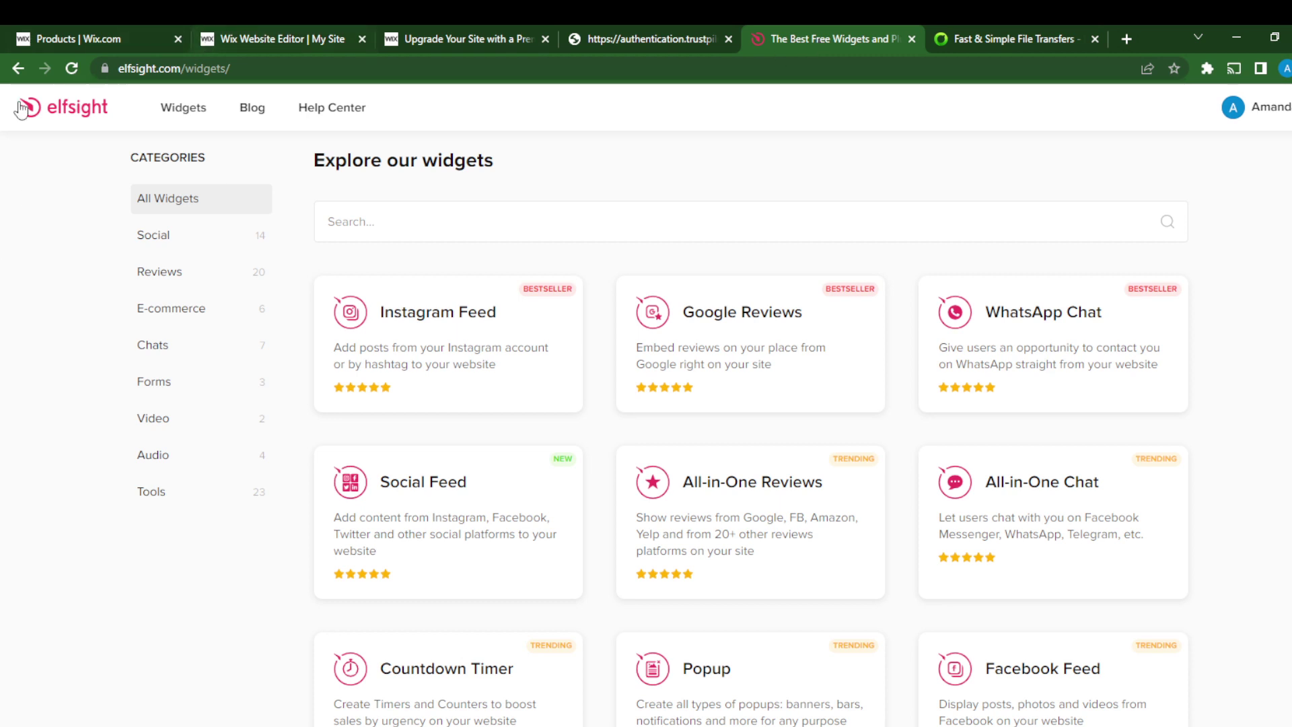
left_click(21, 68)
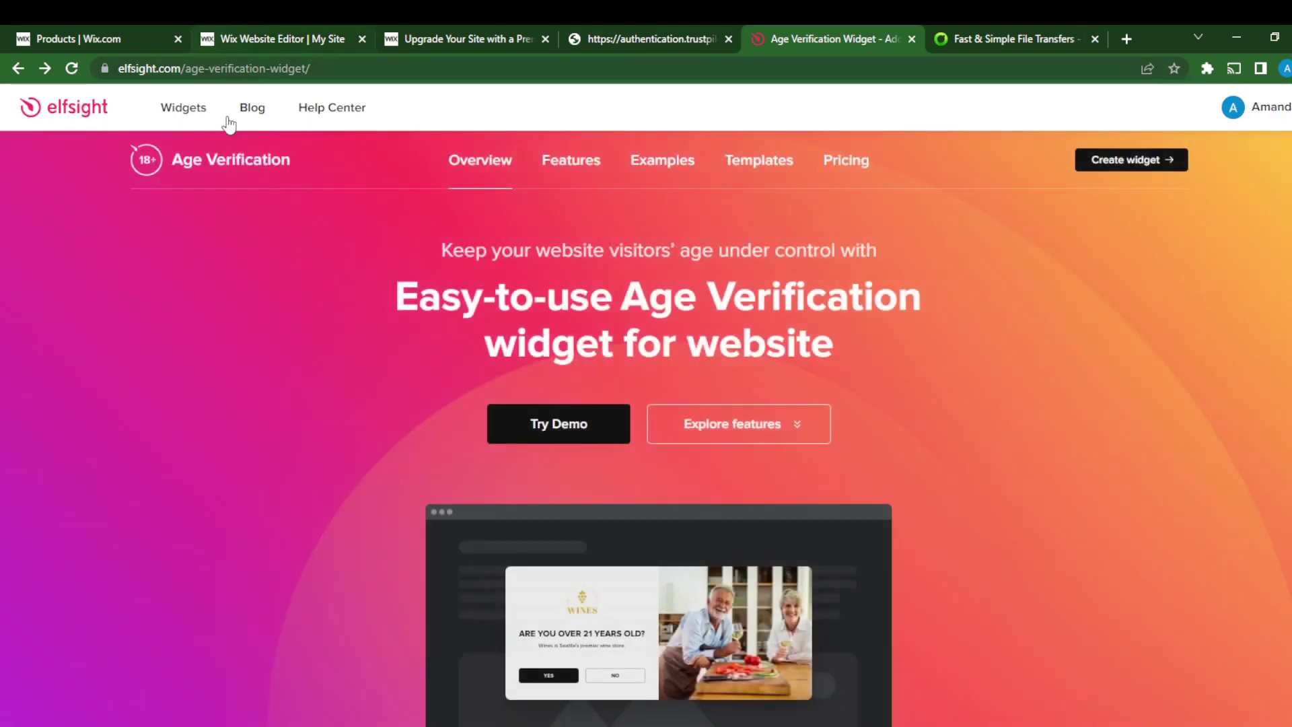
mouse_move(183, 109)
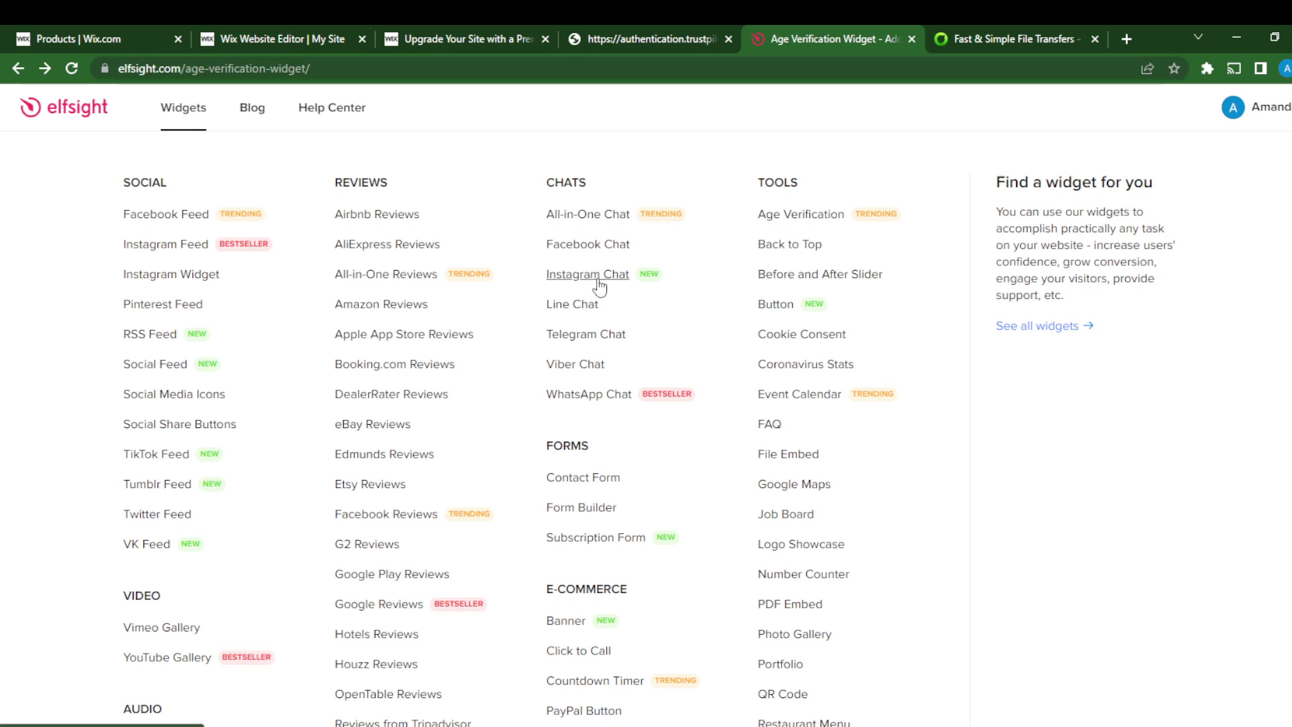
Start a new Telegram Chat widget, preview the Support template, then settle on General
left_click(596, 334)
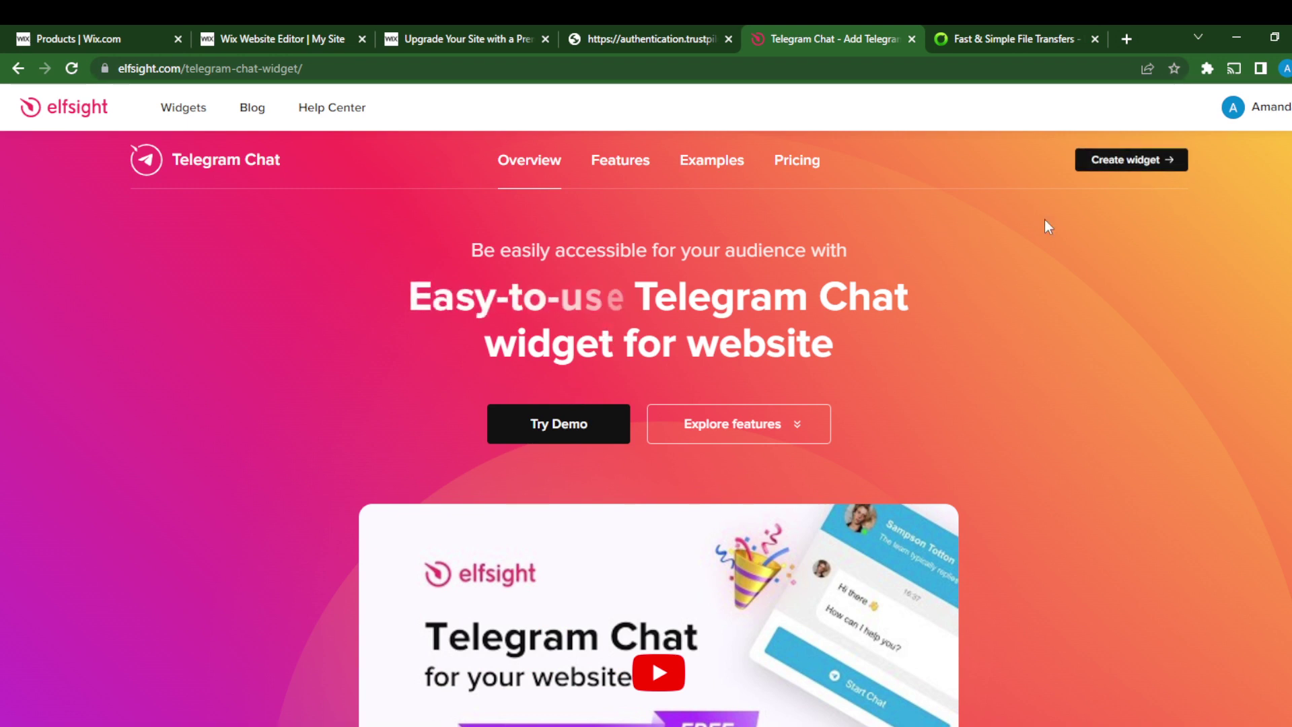
left_click(1103, 164)
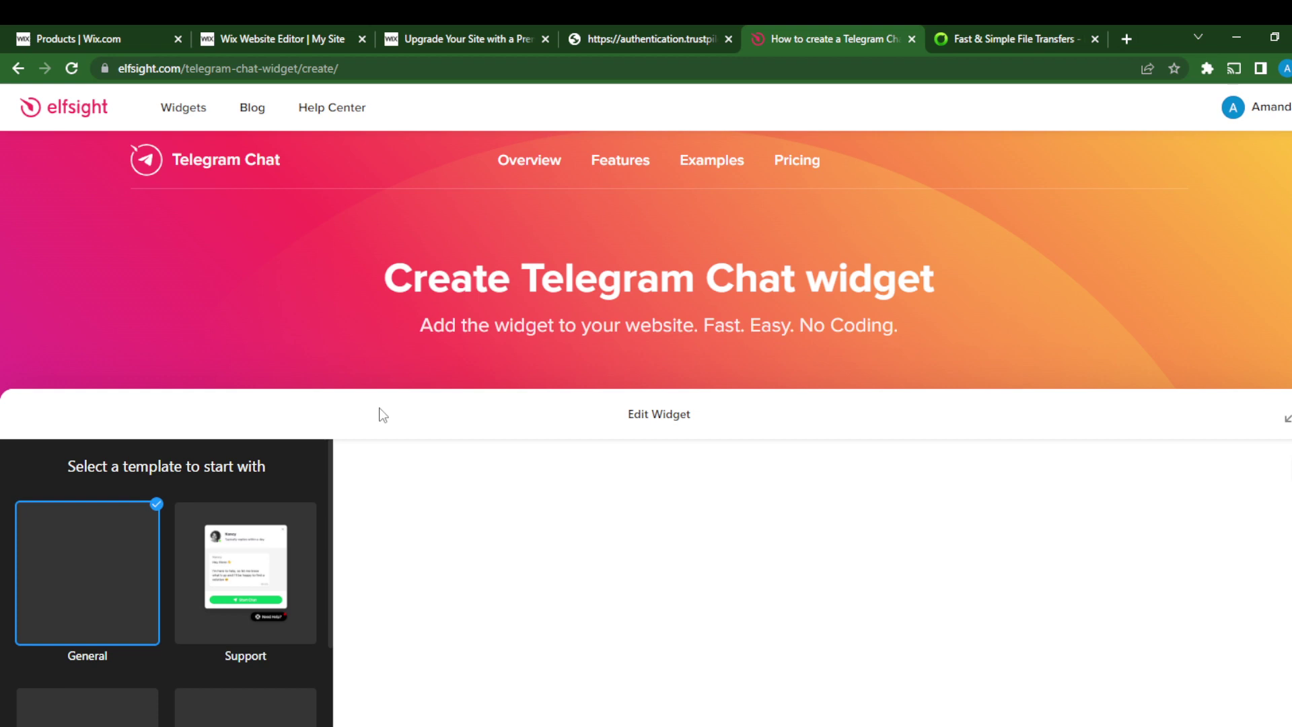
scroll(310, 479, "down", 2)
scroll(310, 479, "down", 3)
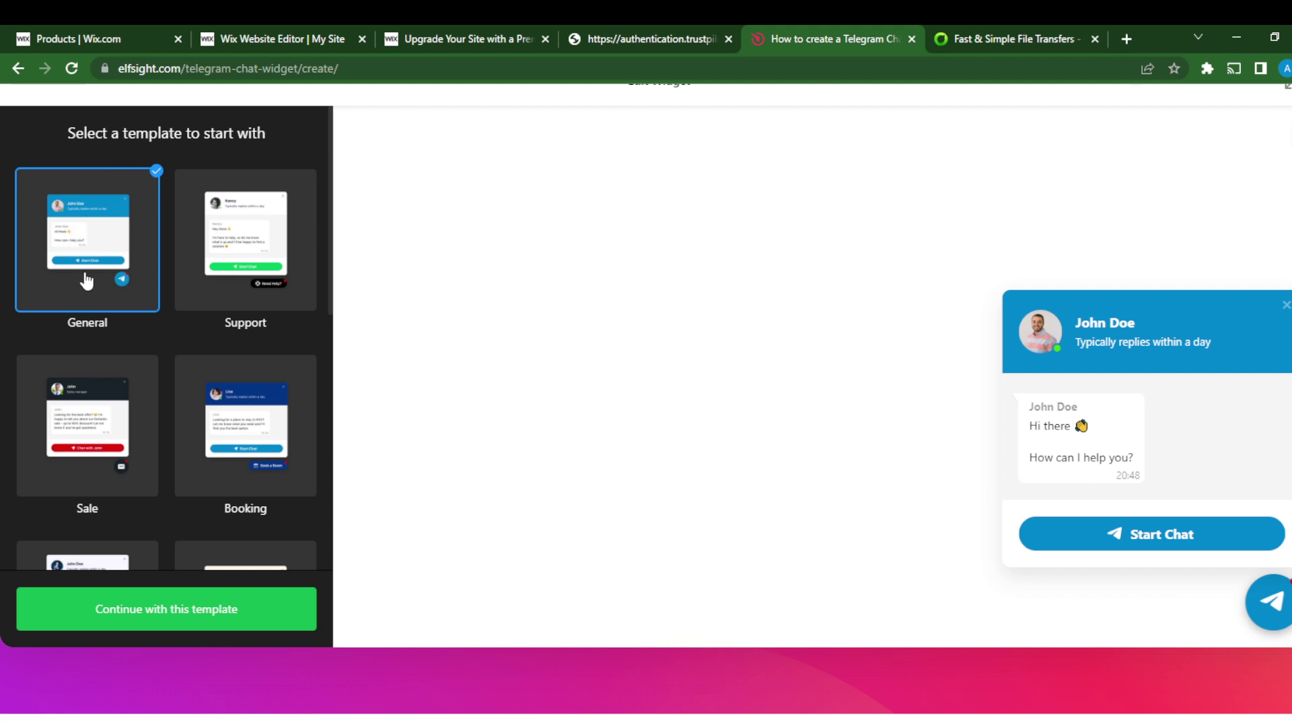
left_click(243, 252)
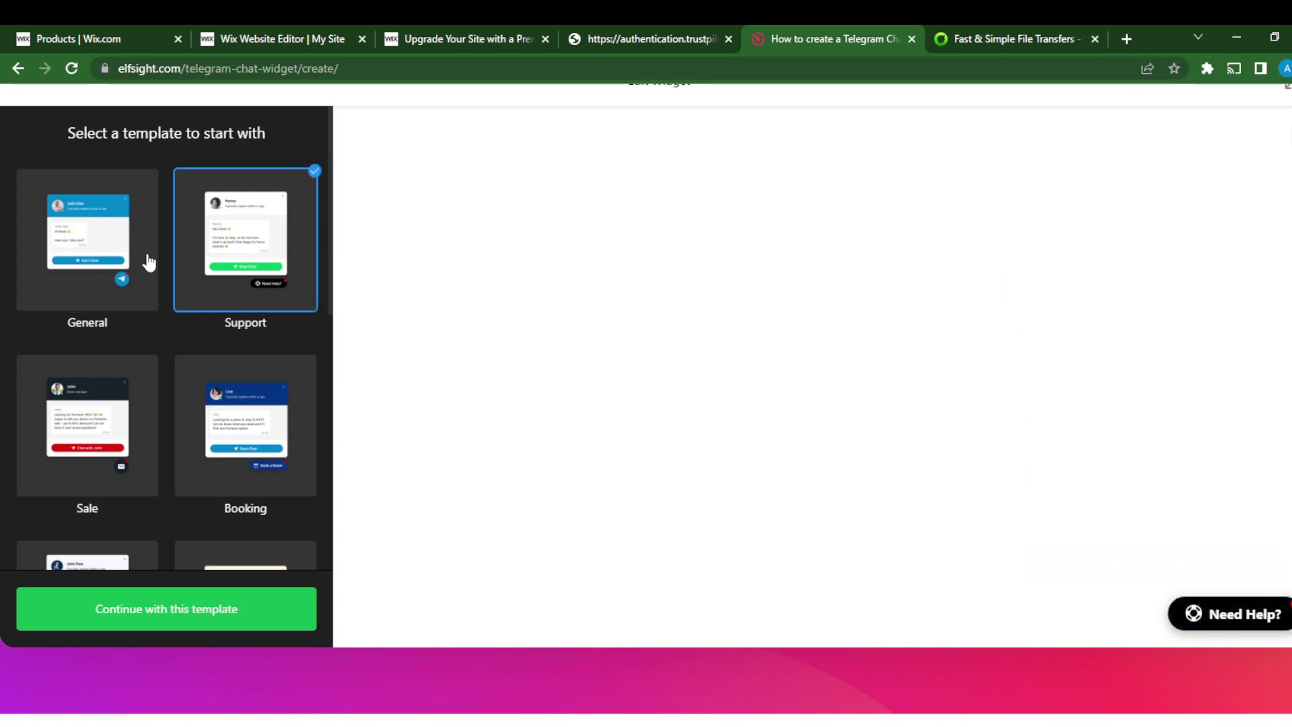
left_click(57, 251)
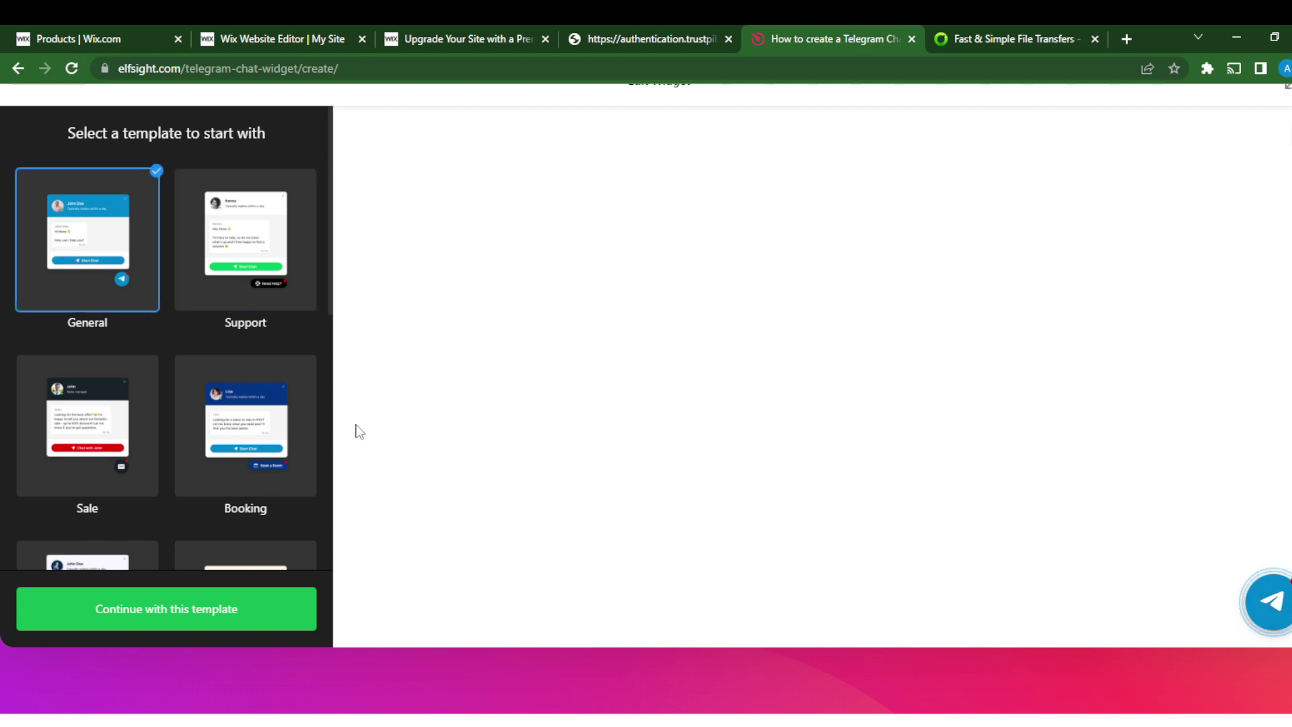
scroll(213, 514, "down", 1)
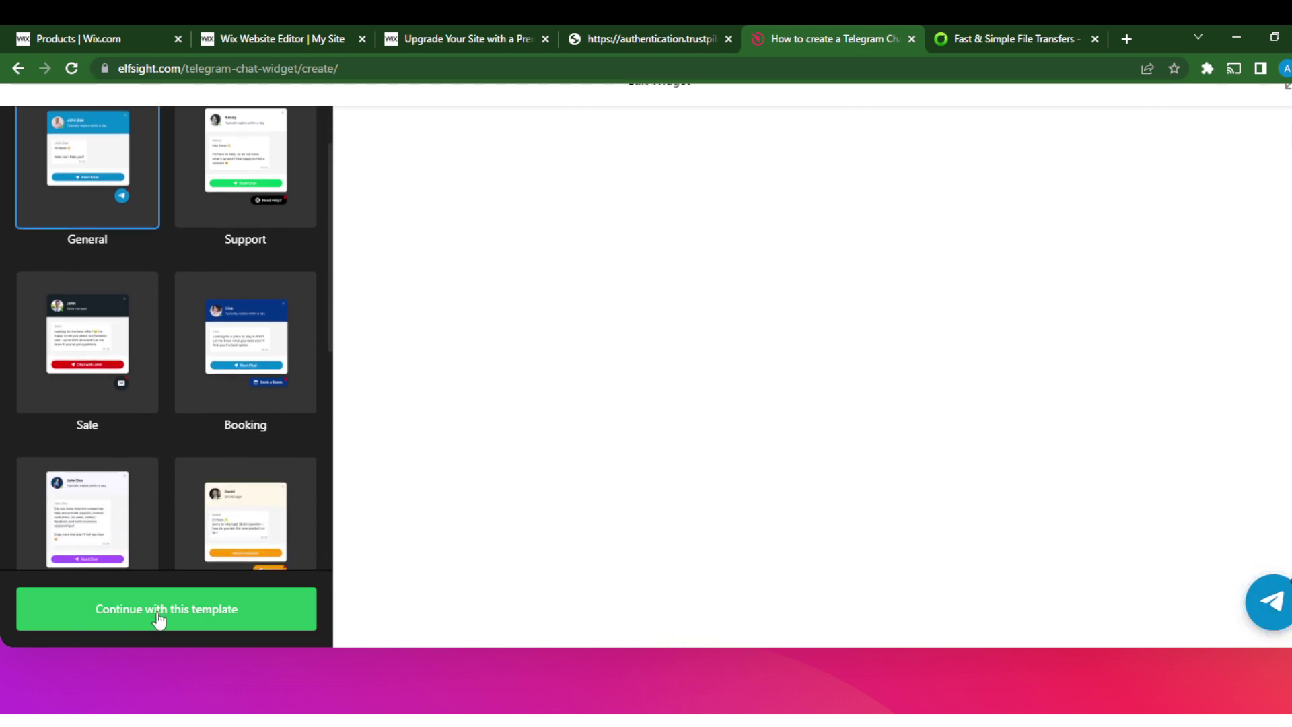
Continue with the General template, enter the Telegram username as the account, and add the widget
left_click(159, 617)
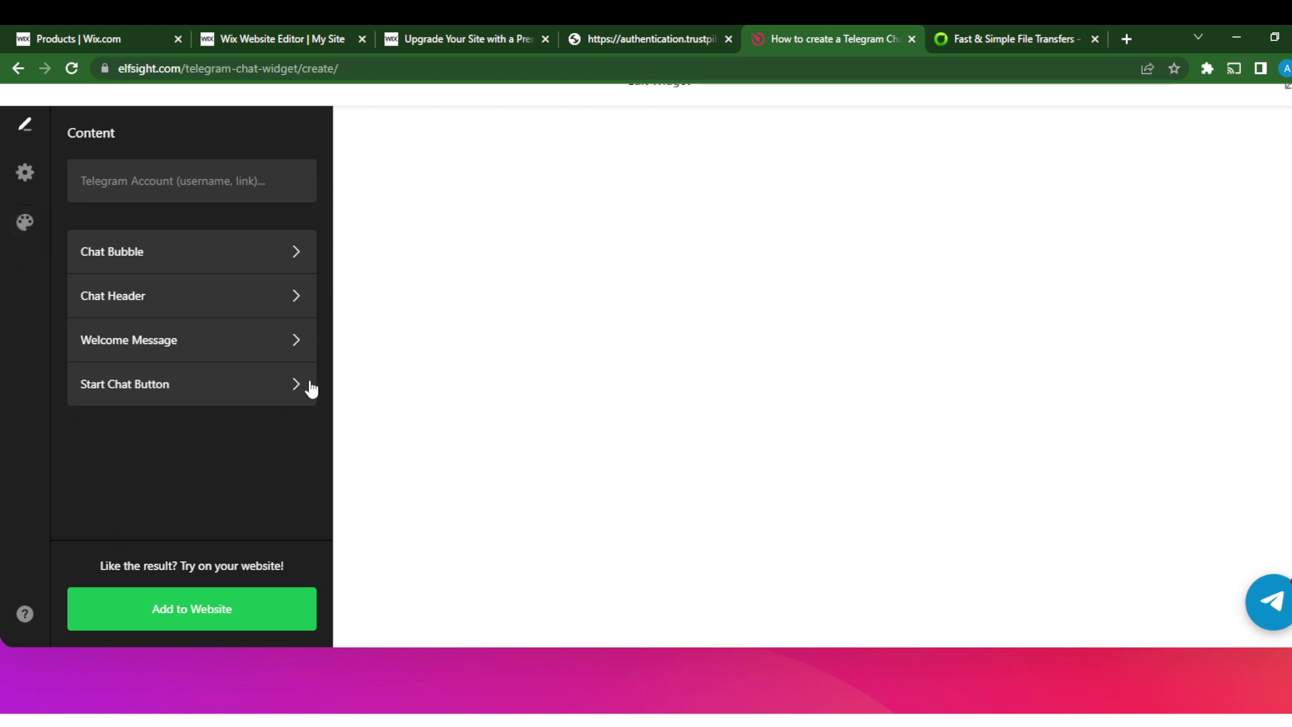
scroll(110, 458, "down", 2)
scroll(222, 401, "up", 2)
left_click(115, 185)
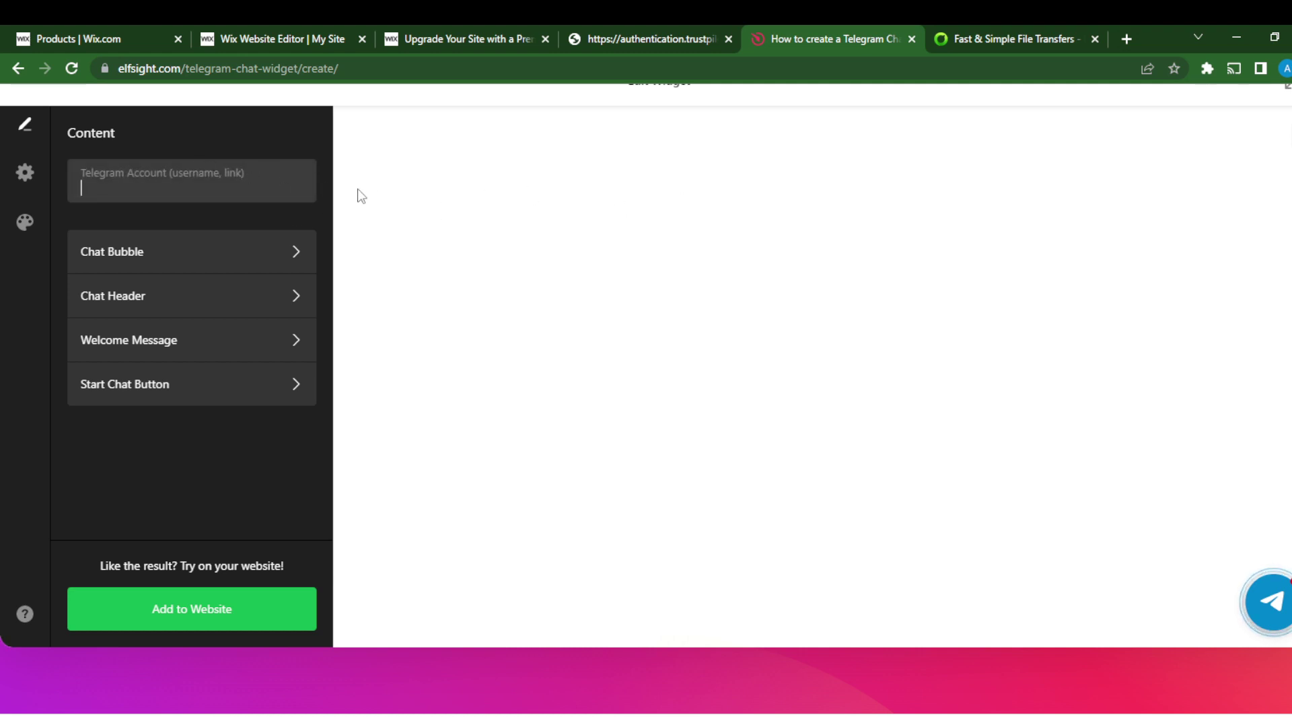
type("Amy")
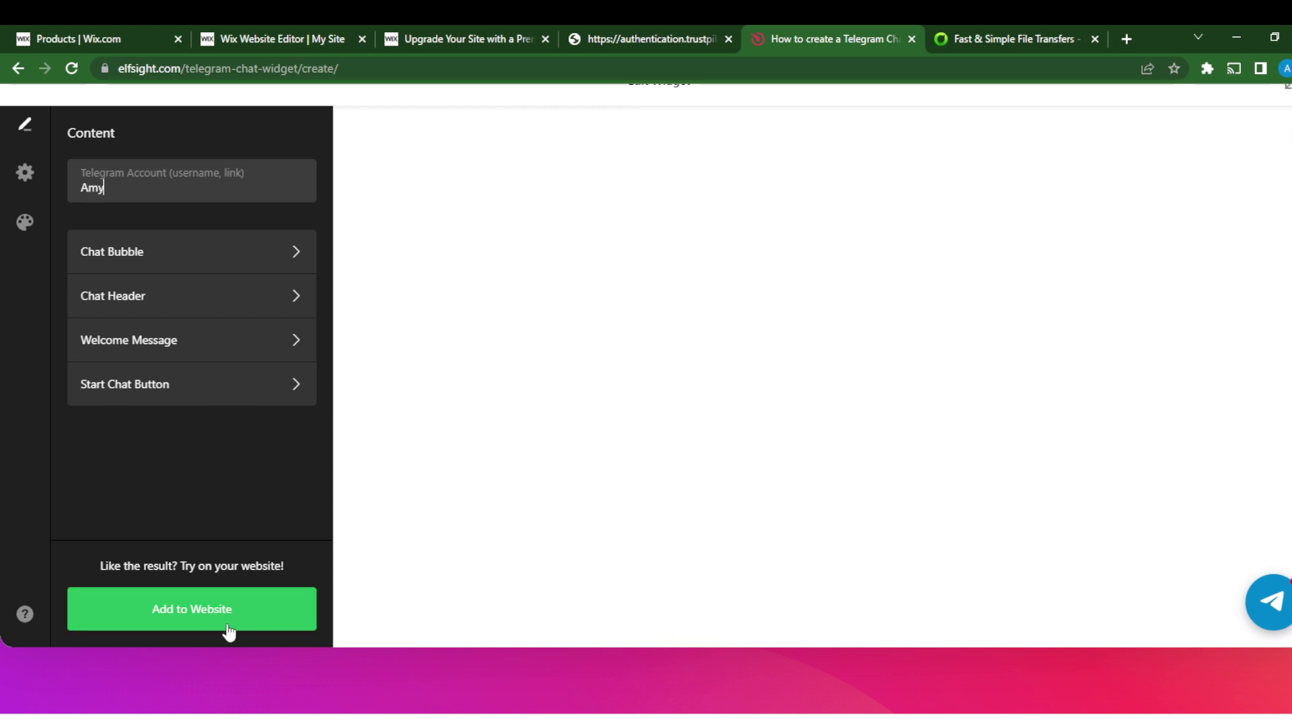
left_click(196, 622)
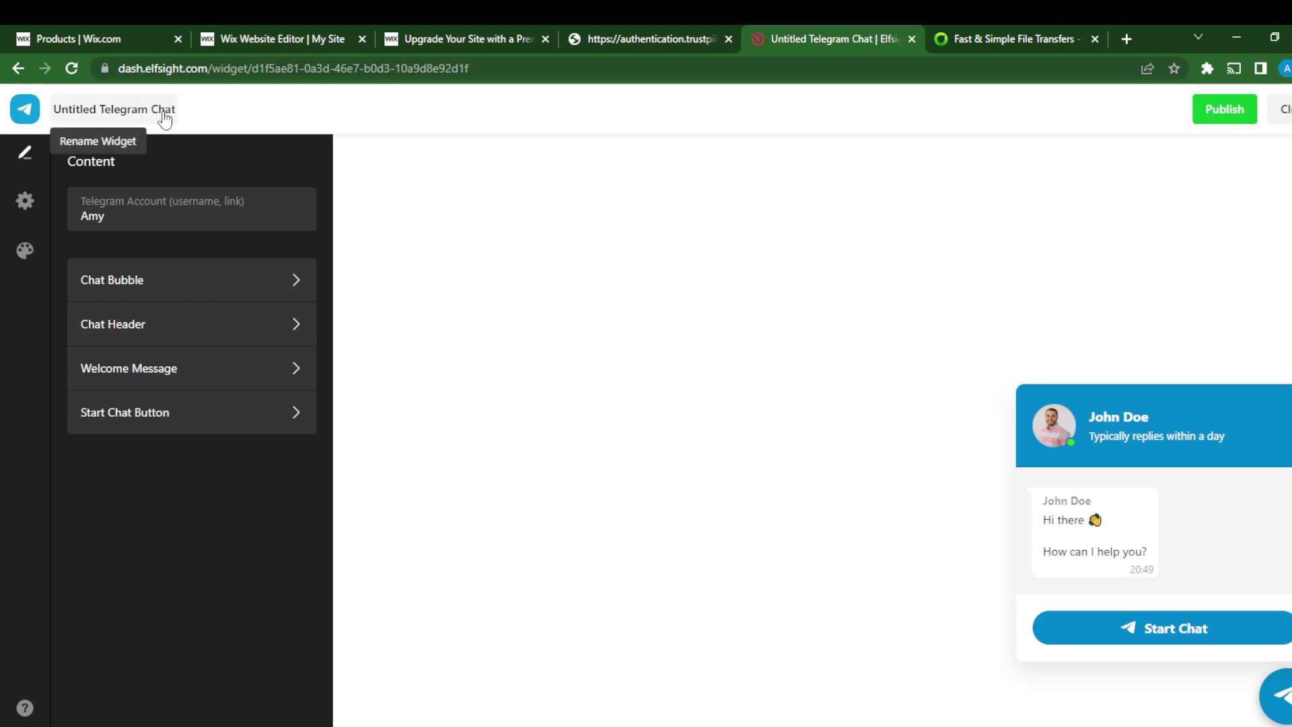
Rename the widget from 'Untitled Telegram Chat' to 'Telegram Chat' and publish it
left_click(119, 111)
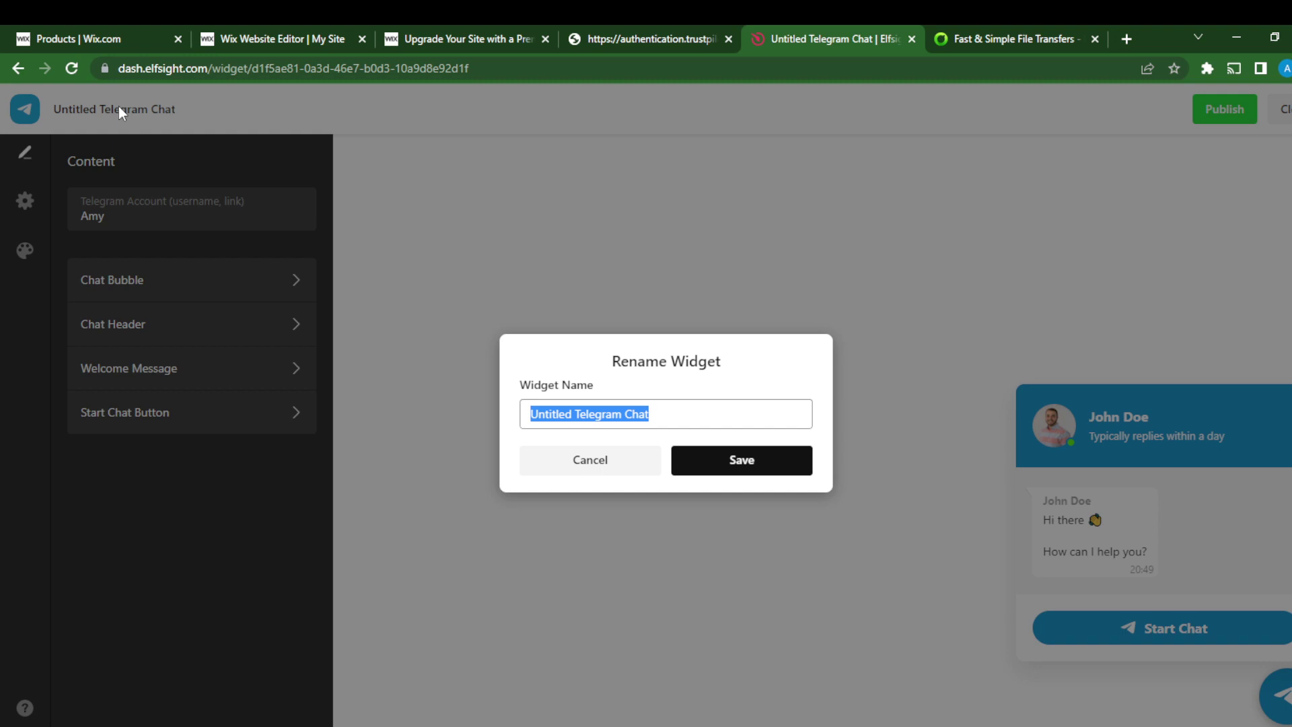
left_click(579, 422)
key("BackSpace")
key("BackSpace")
key("BackSpace")
key("BackSpace")
key("BackSpace")
key("BackSpace")
key("BackSpace")
key("BackSpace")
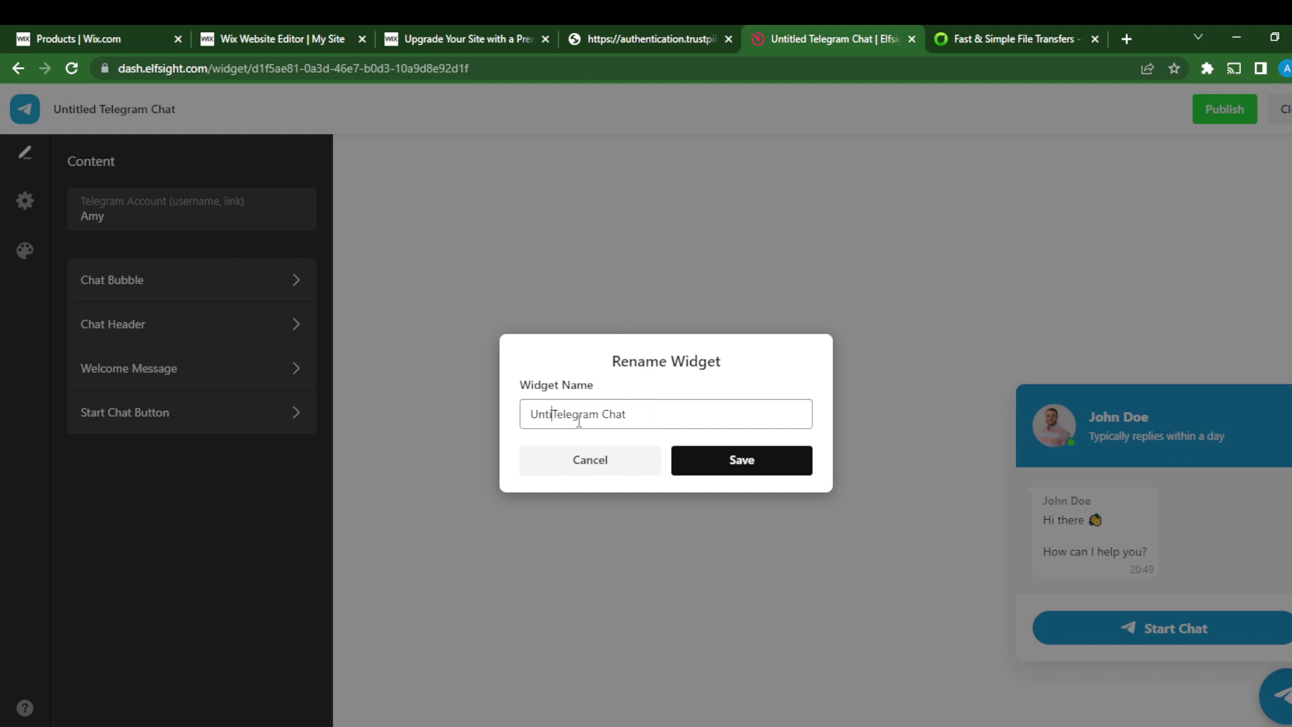
key("BackSpace")
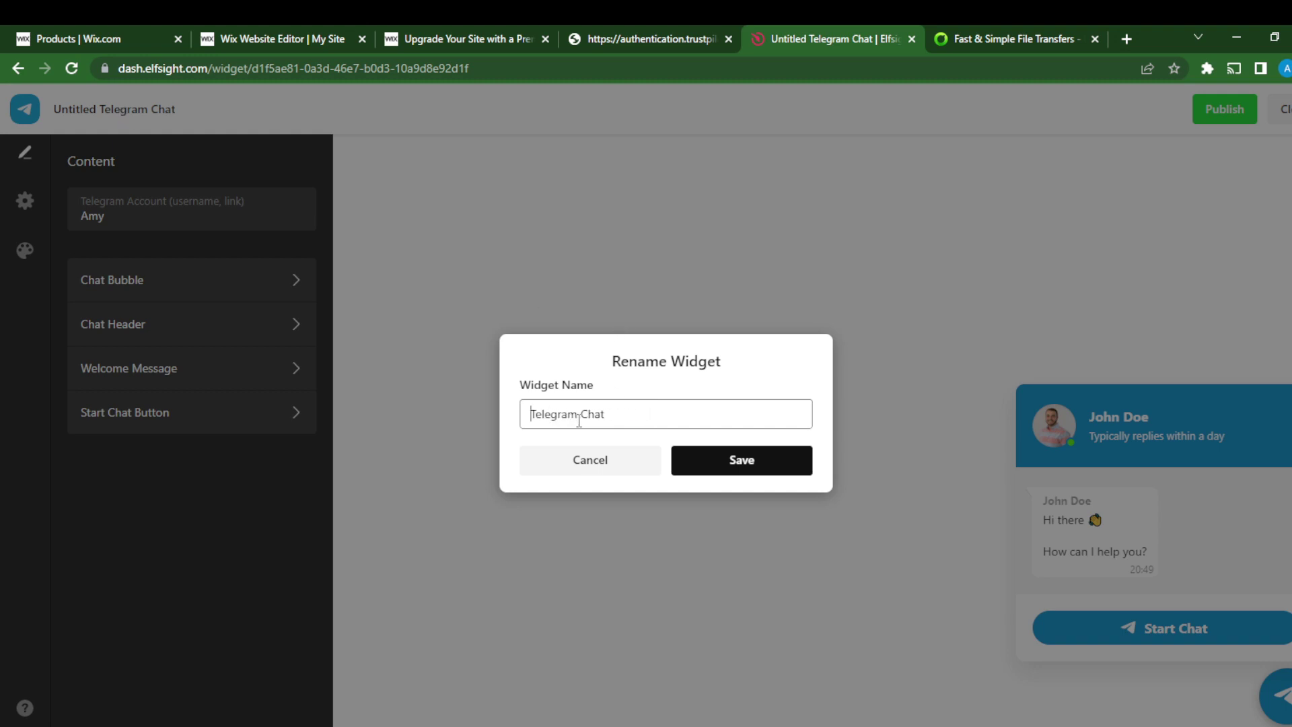
left_click(749, 475)
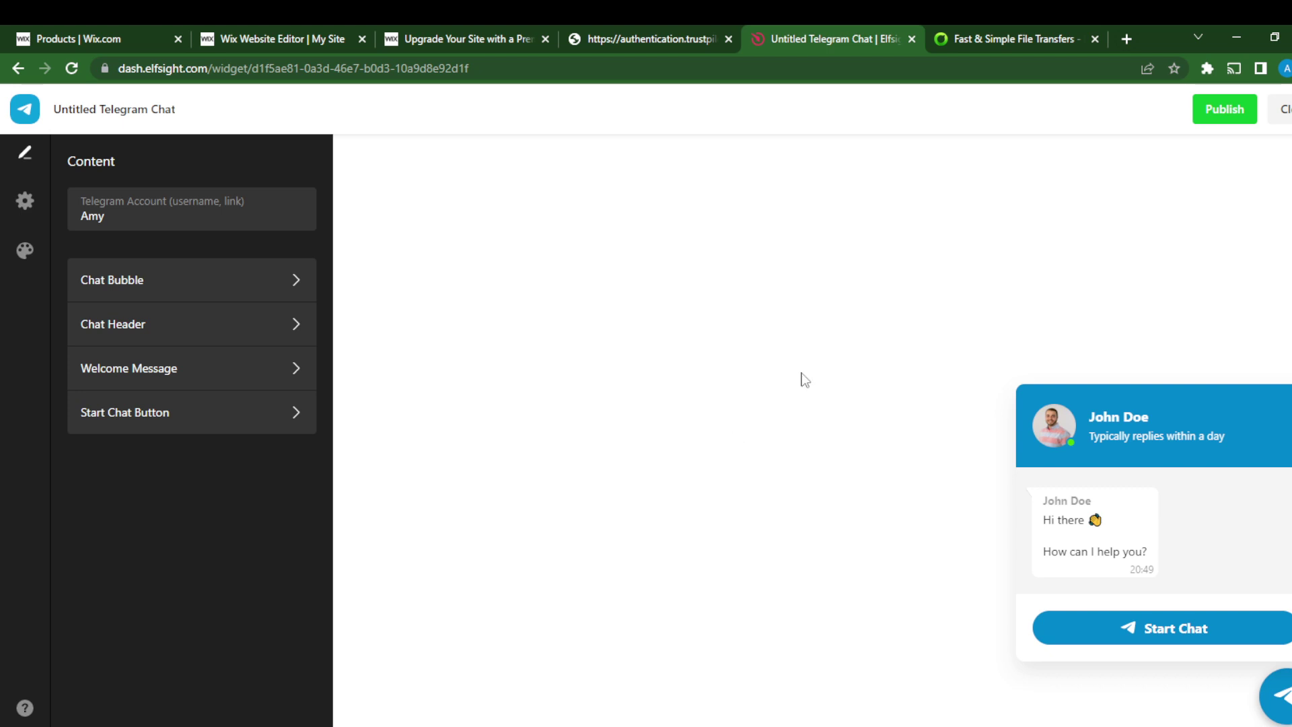
left_click(1225, 110)
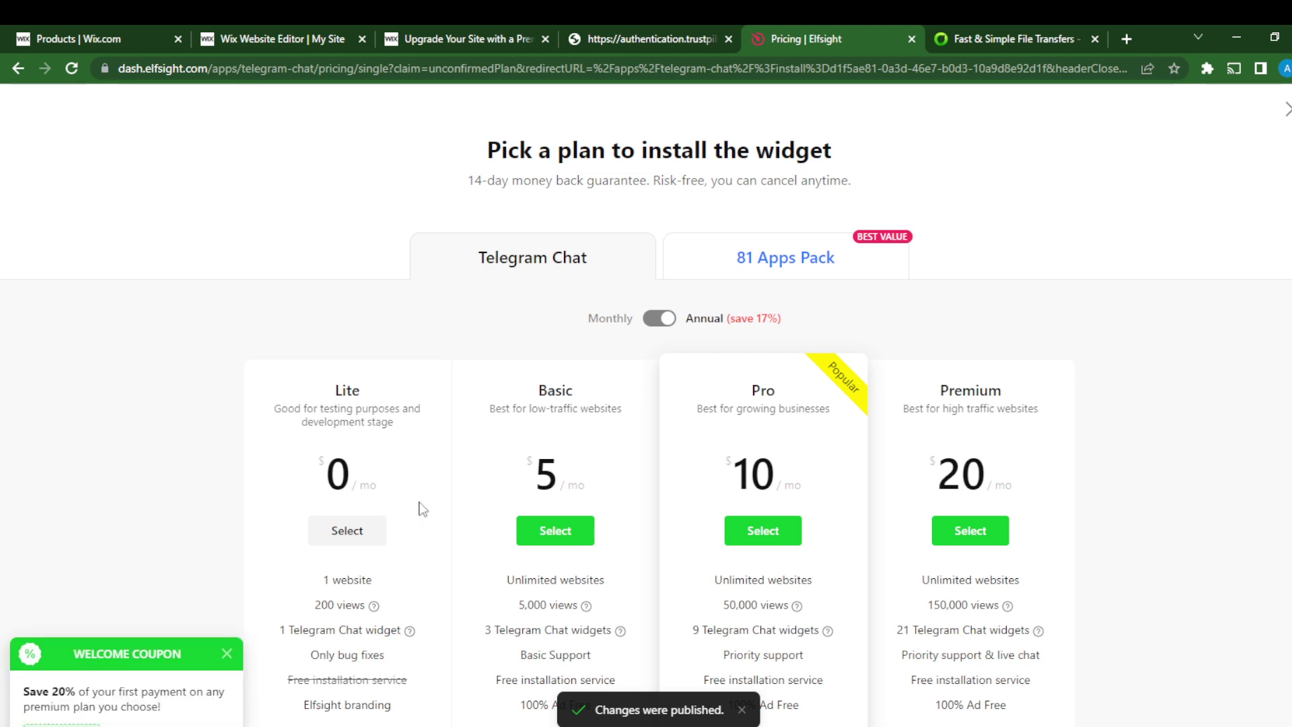
Pick the free Lite plan, copy the Telegram Chat embed code, and return to the Wix editor
scroll(738, 447, "down", 3)
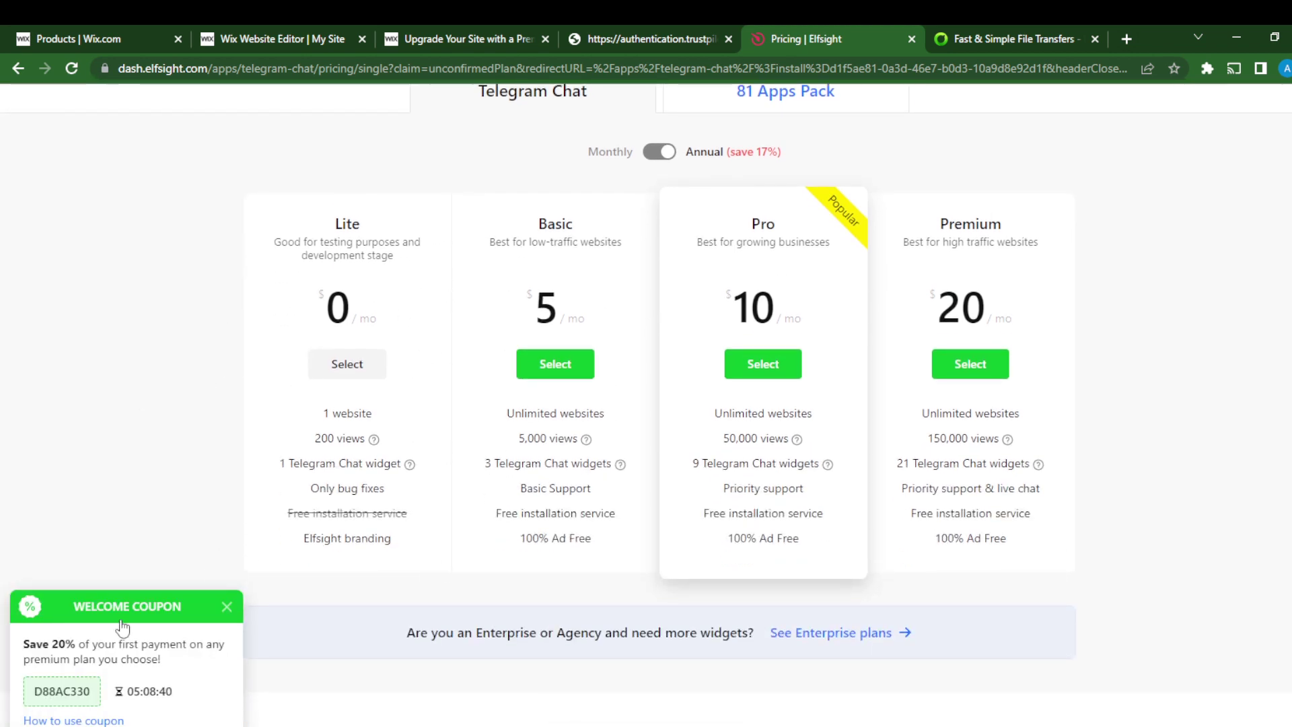
scroll(588, 459, "up", 3)
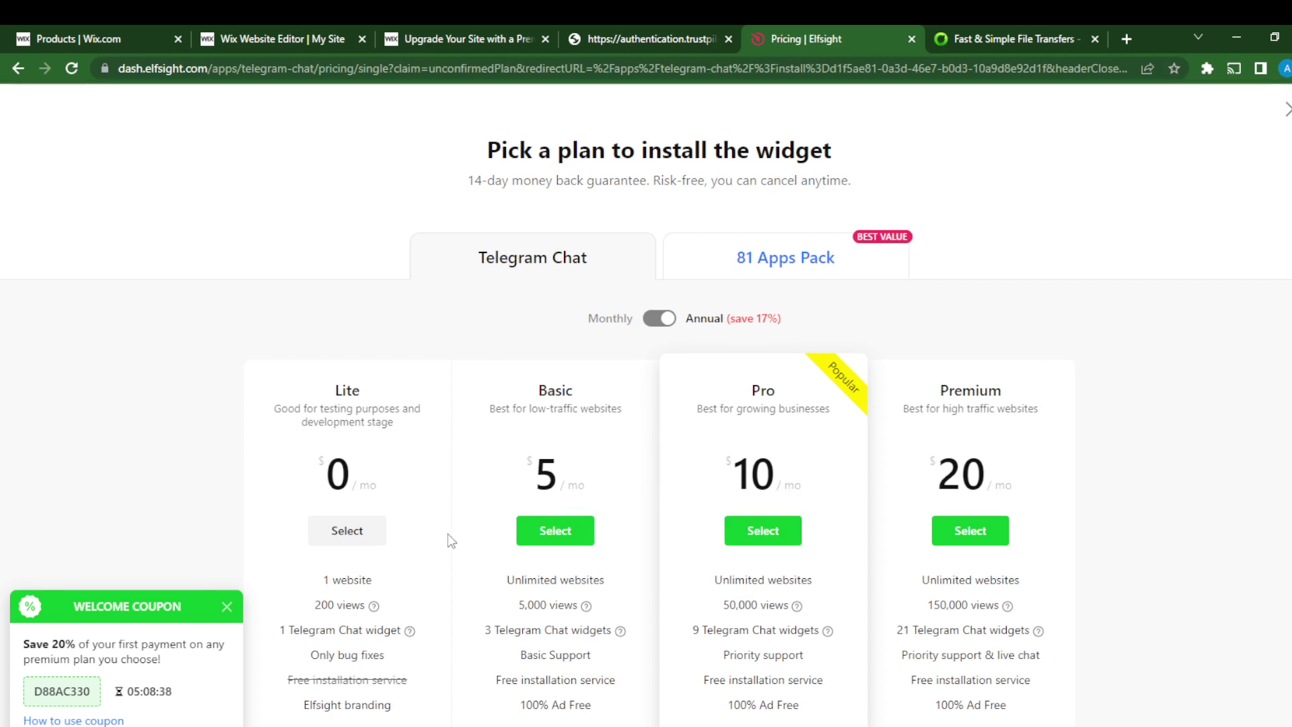
scroll(791, 509, "down", 1)
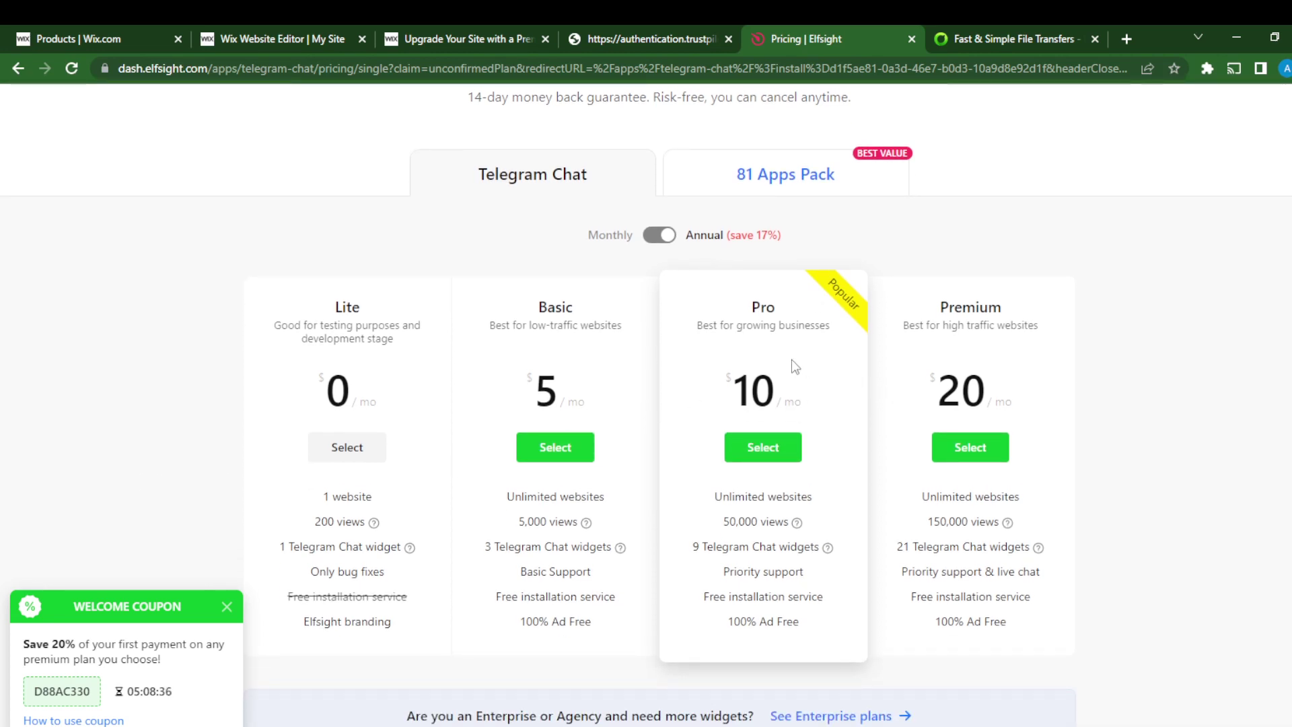
left_click(346, 448)
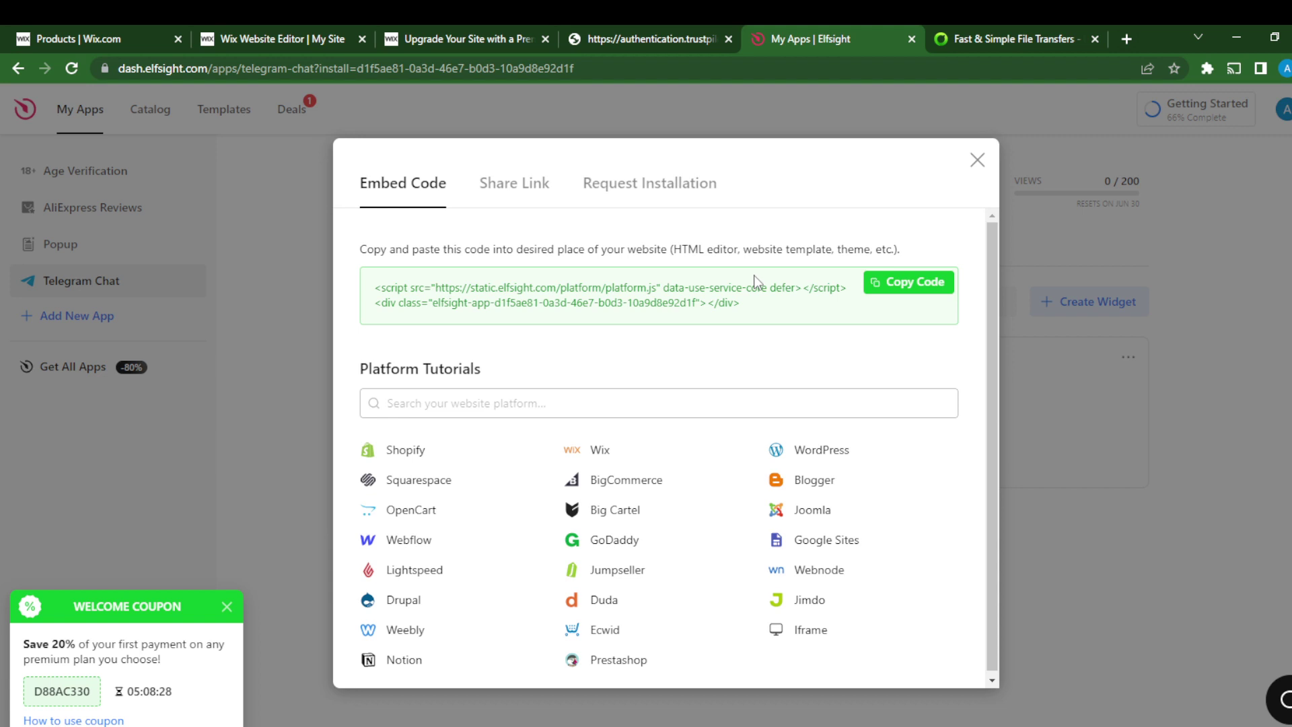
left_click(914, 290)
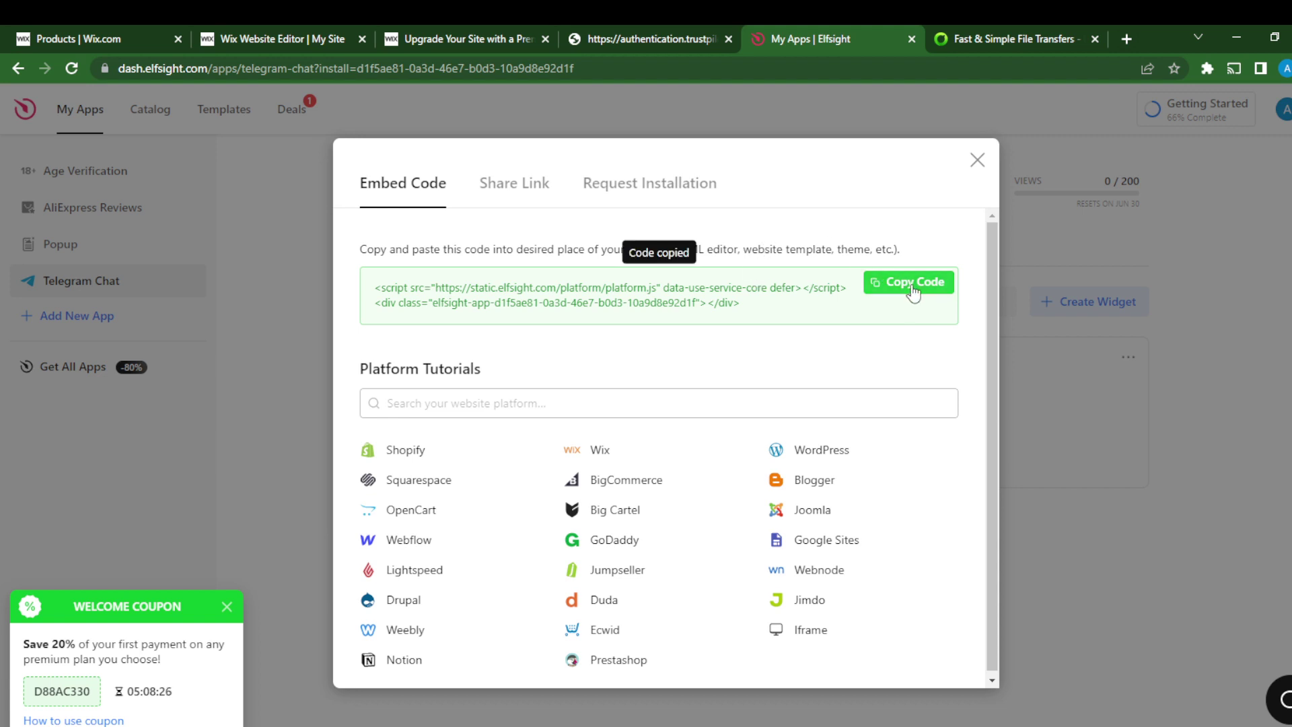
left_click(979, 171)
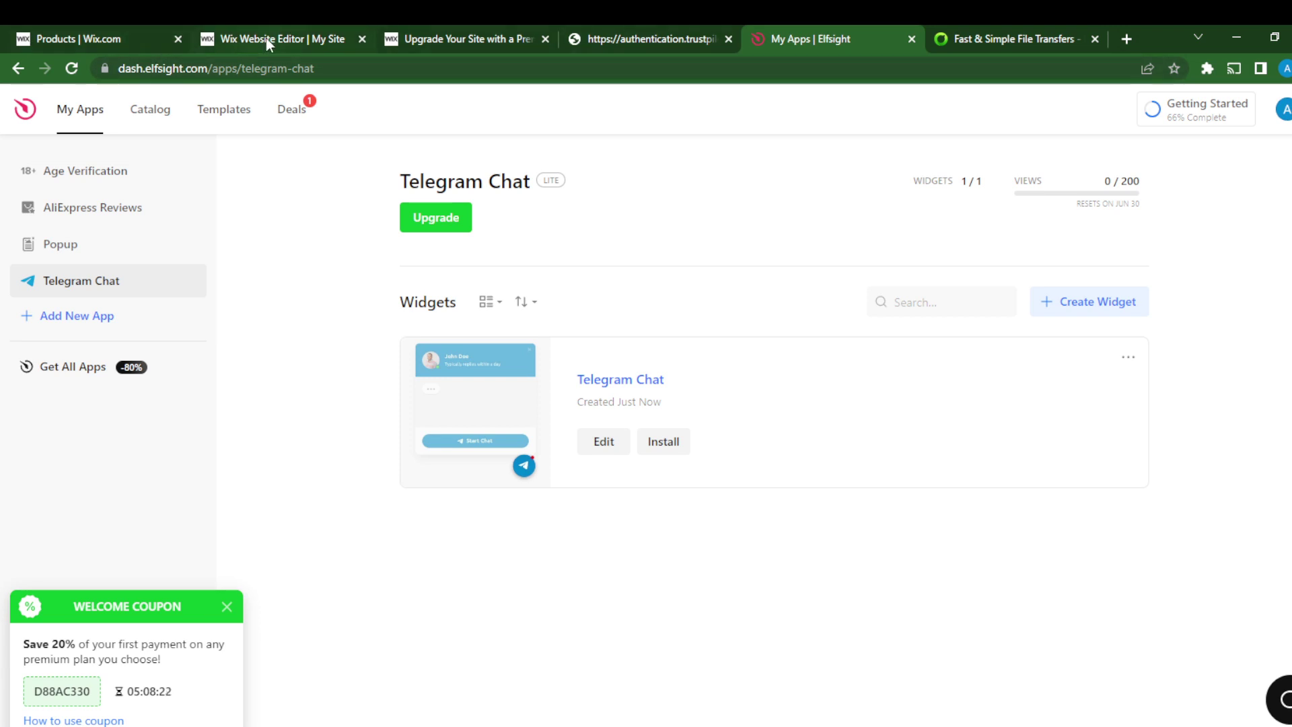
left_click(265, 38)
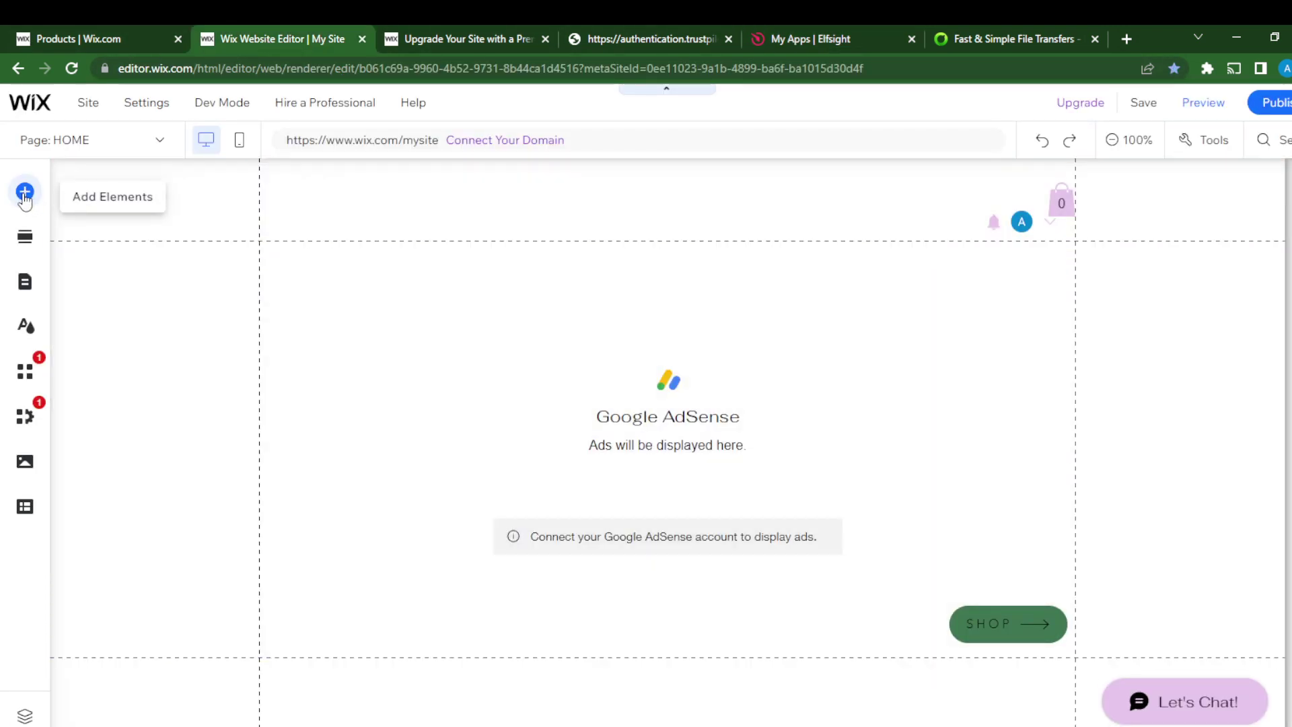
Add an Embed HTML element to the home page and open its code settings with Code selected
left_click(25, 195)
left_click(100, 314)
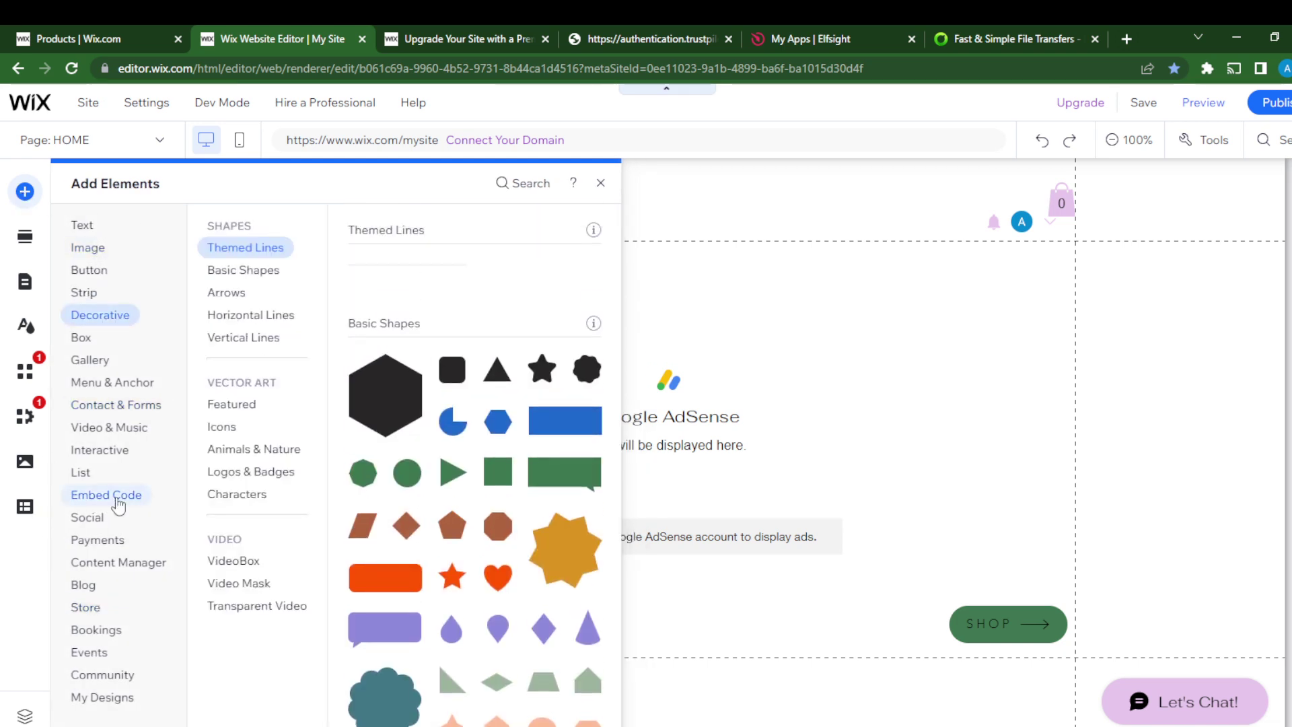
left_click(118, 504)
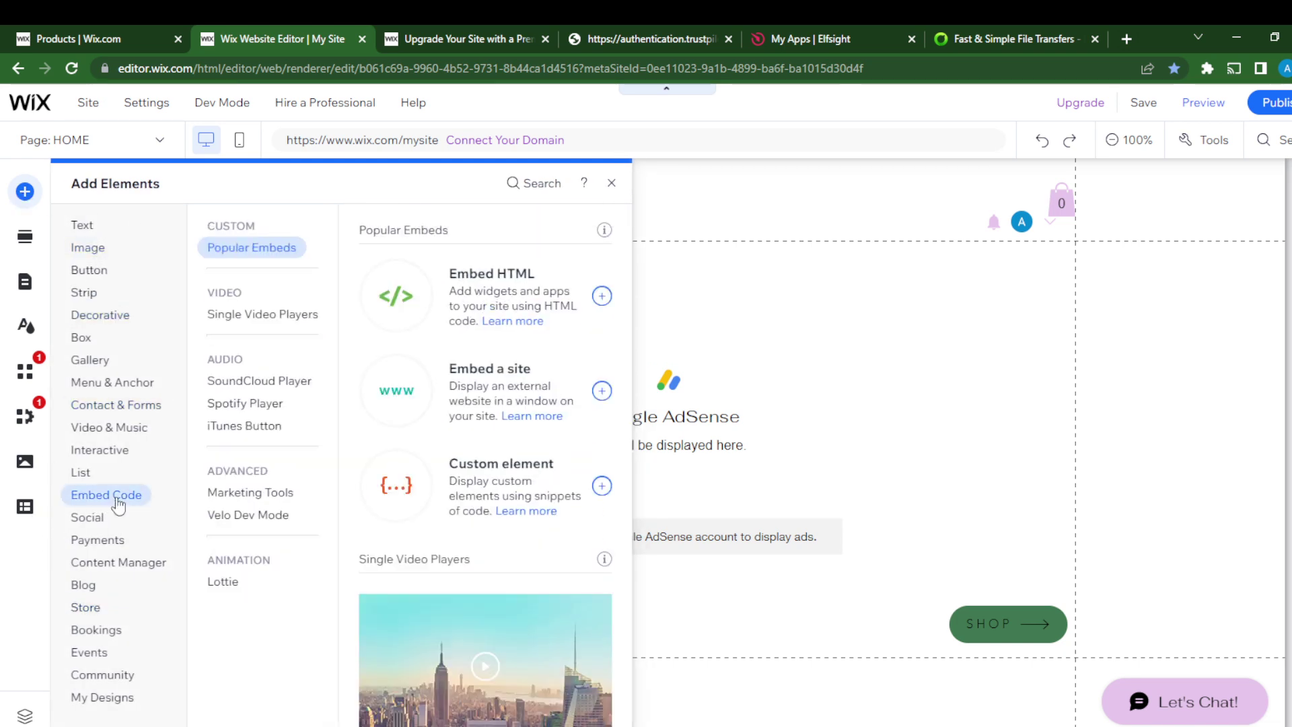
left_click(508, 307)
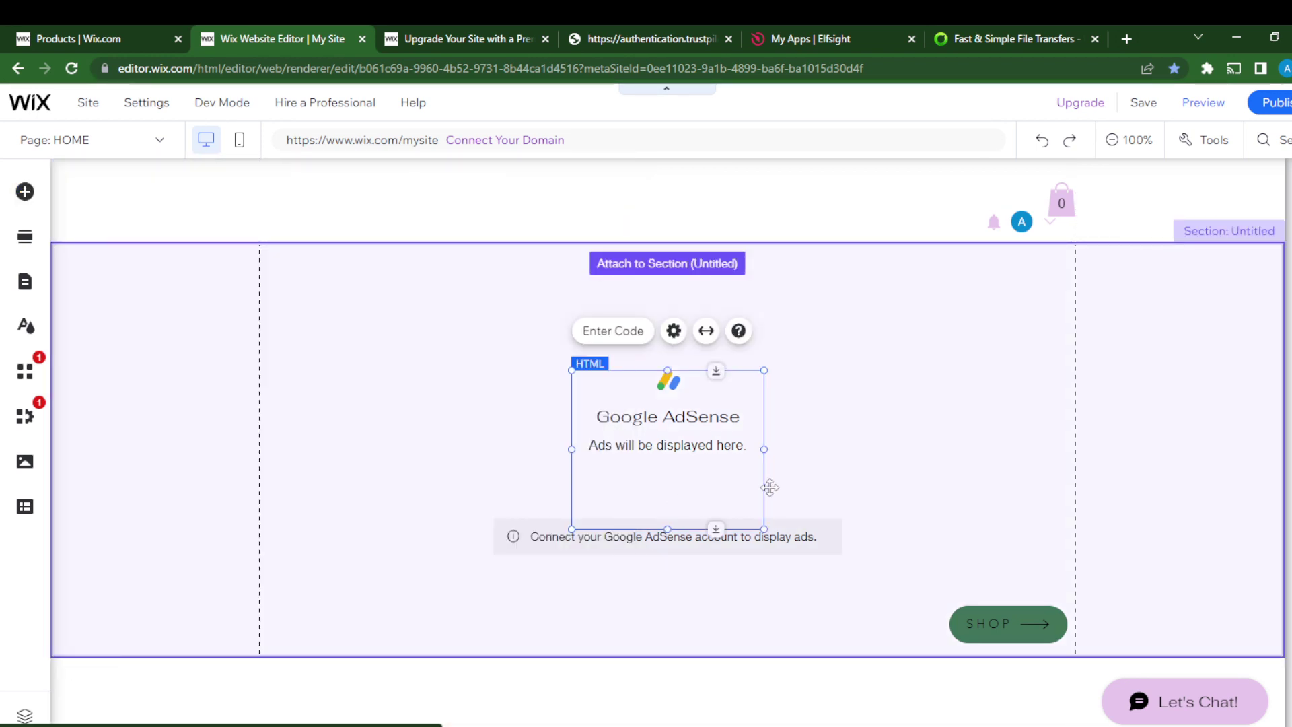
left_click(674, 330)
left_click(928, 419)
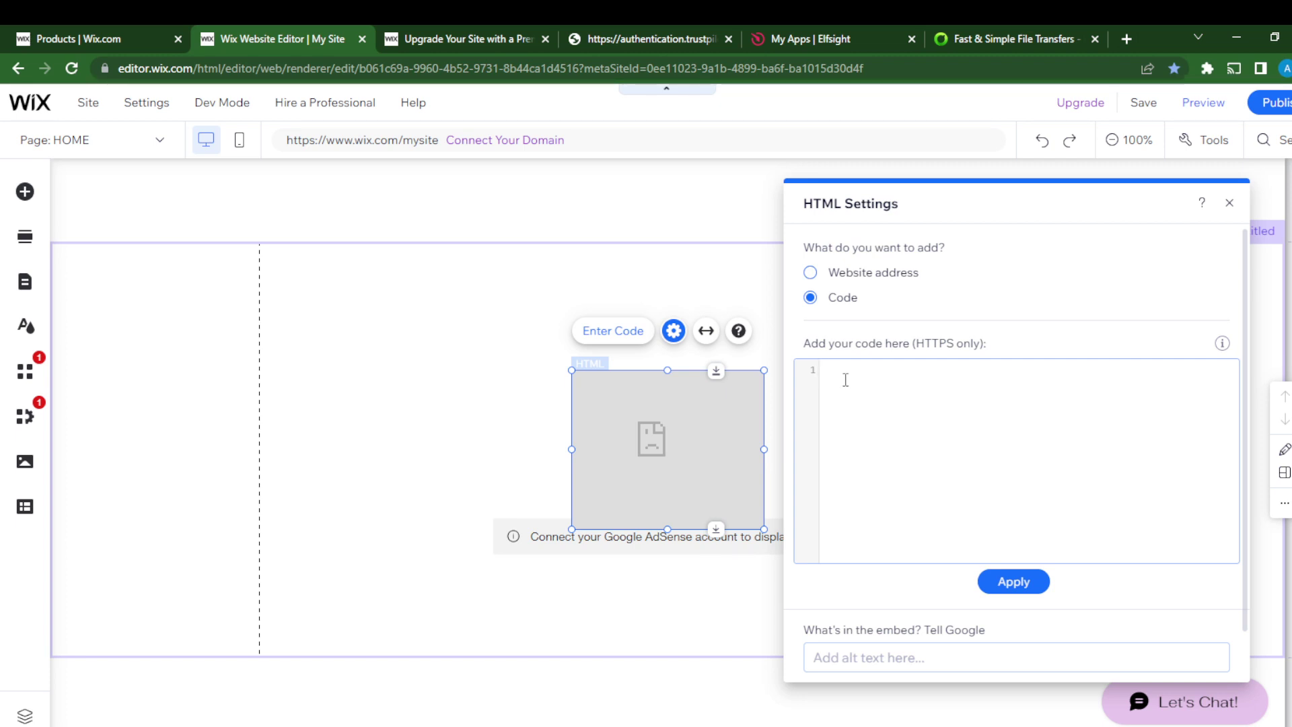
Paste the Elfsight embed code with alt text 'Telegram chat' and apply it to the element
key("ctrl+v")
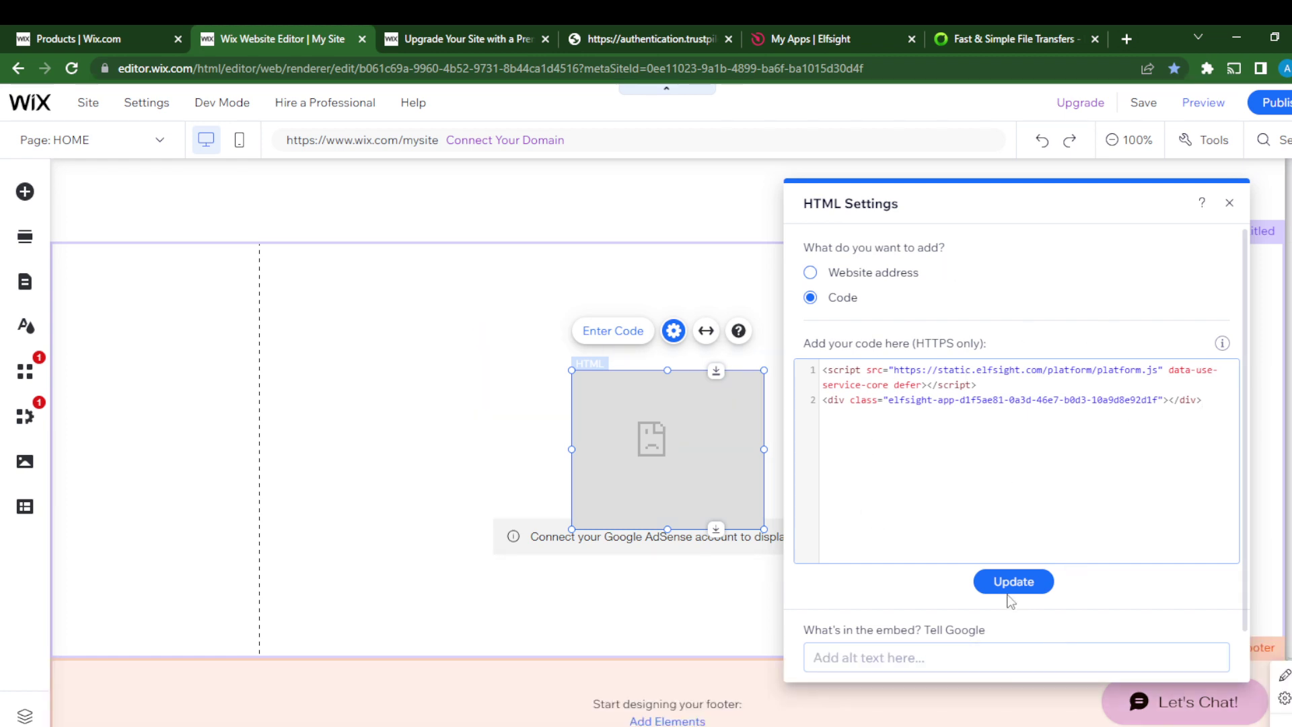
left_click(897, 666)
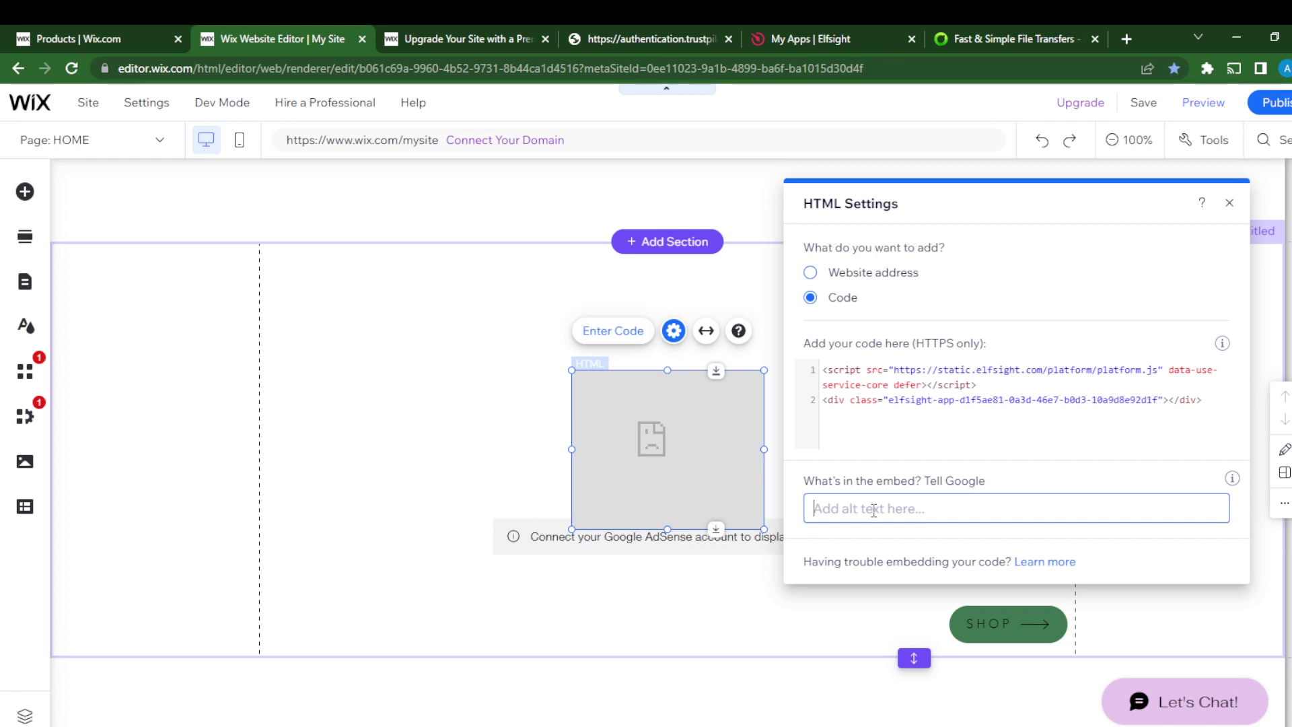
type("Telegram chat")
left_click(966, 449)
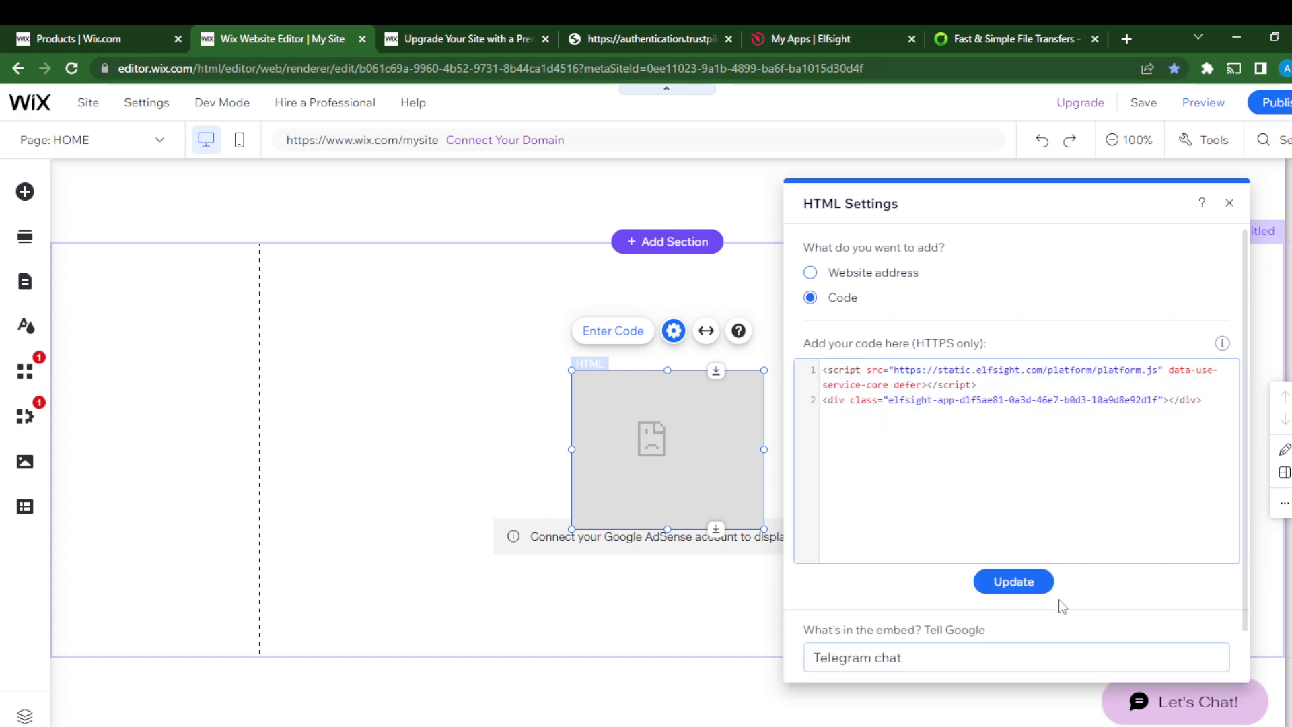
left_click(1011, 583)
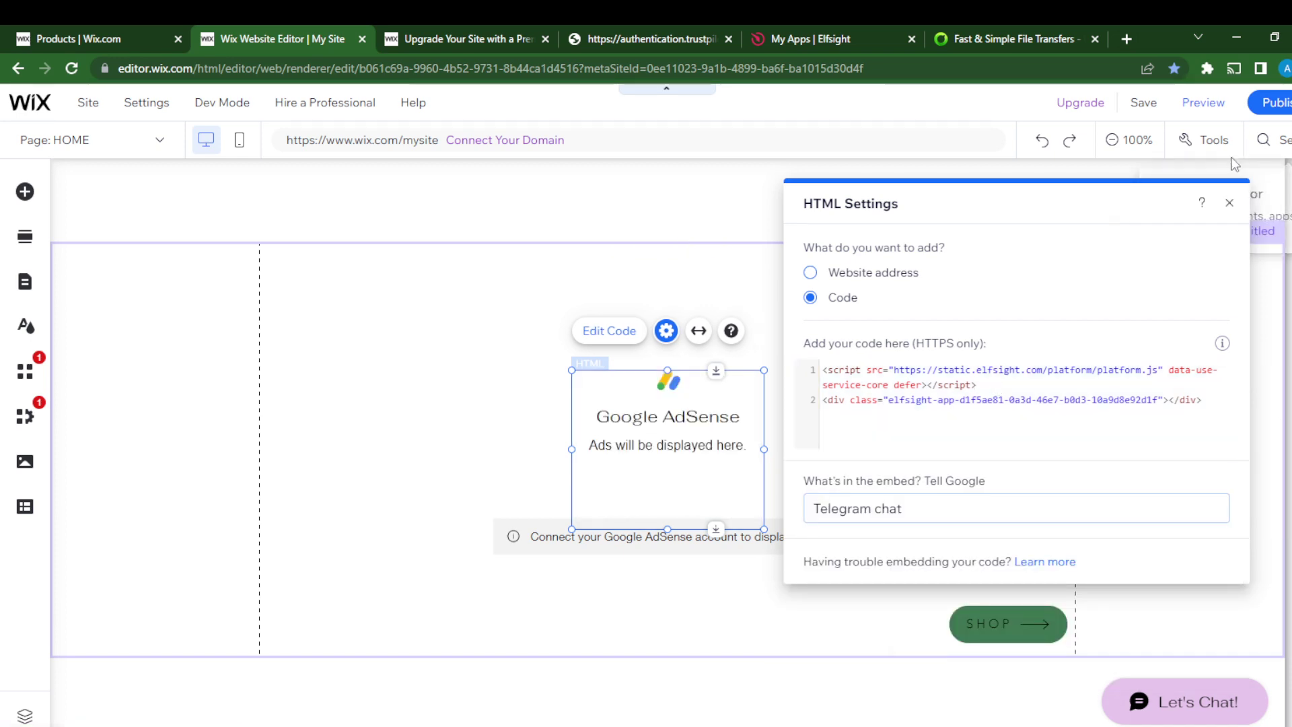
left_click(1231, 208)
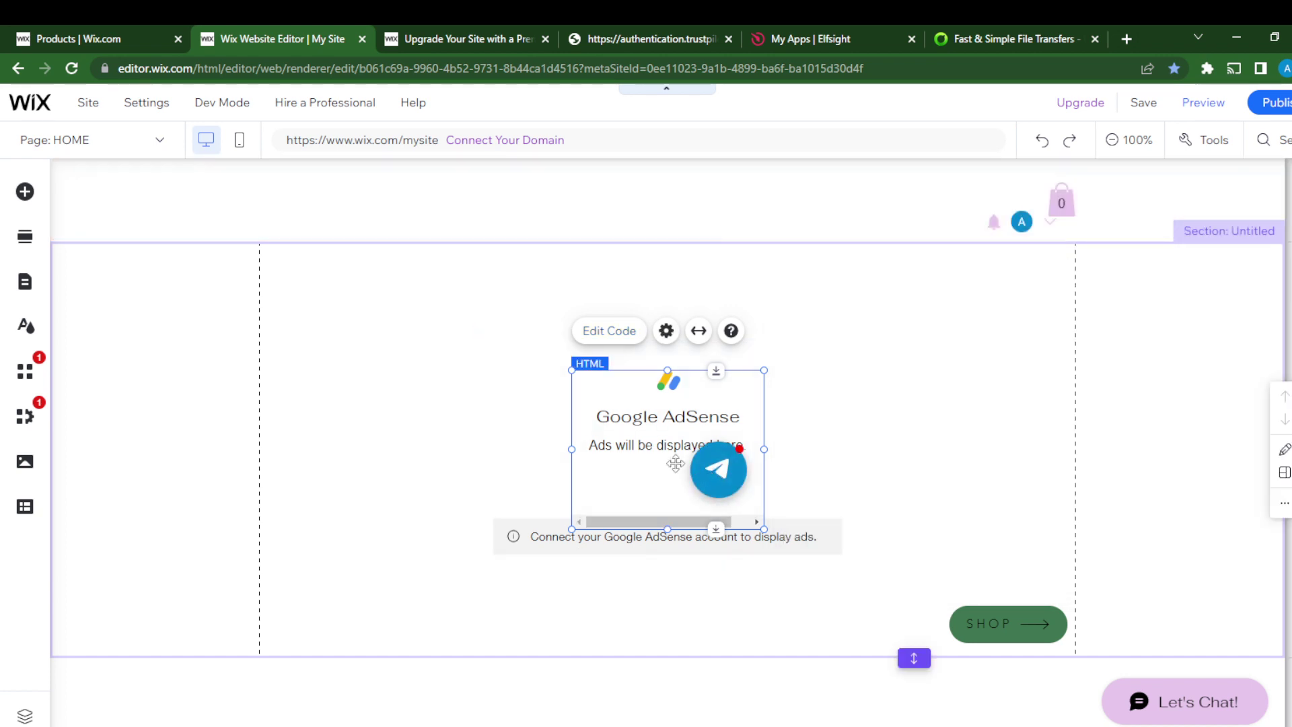
Move the Telegram HTML element to the right of the AdSense block
left_click_drag(675, 462, 921, 426)
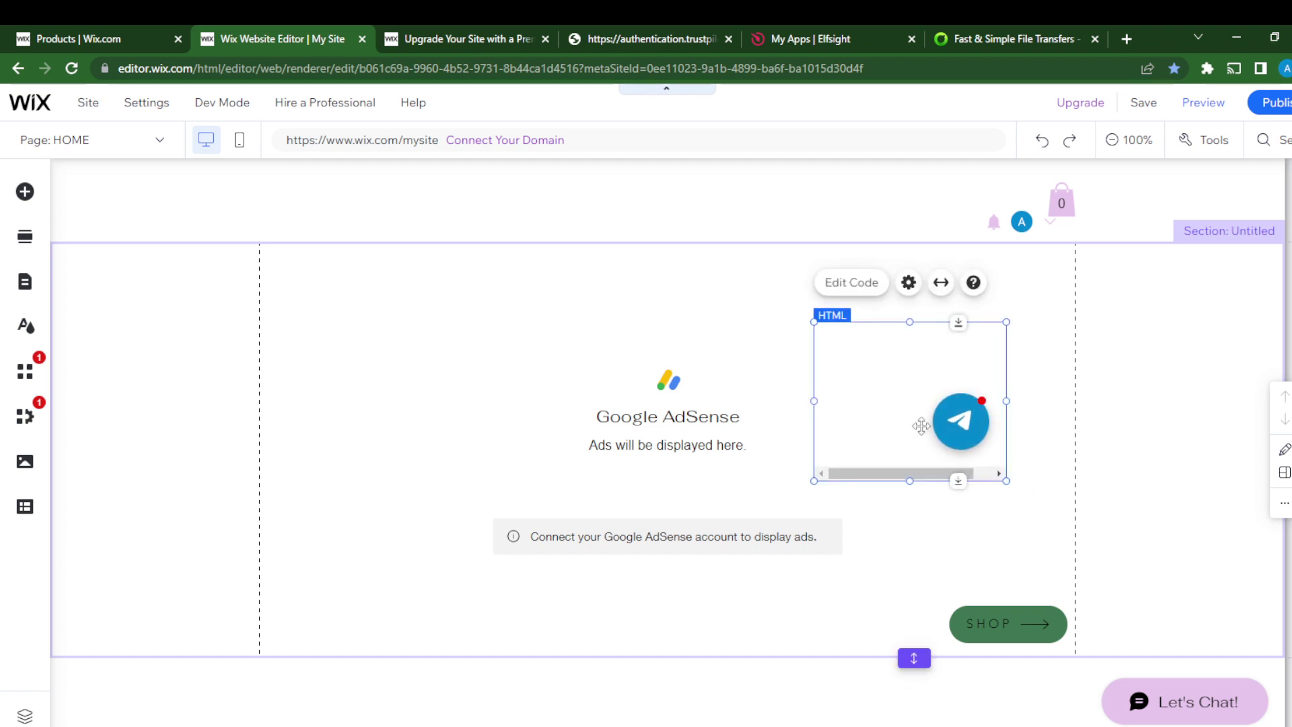
left_click(915, 495)
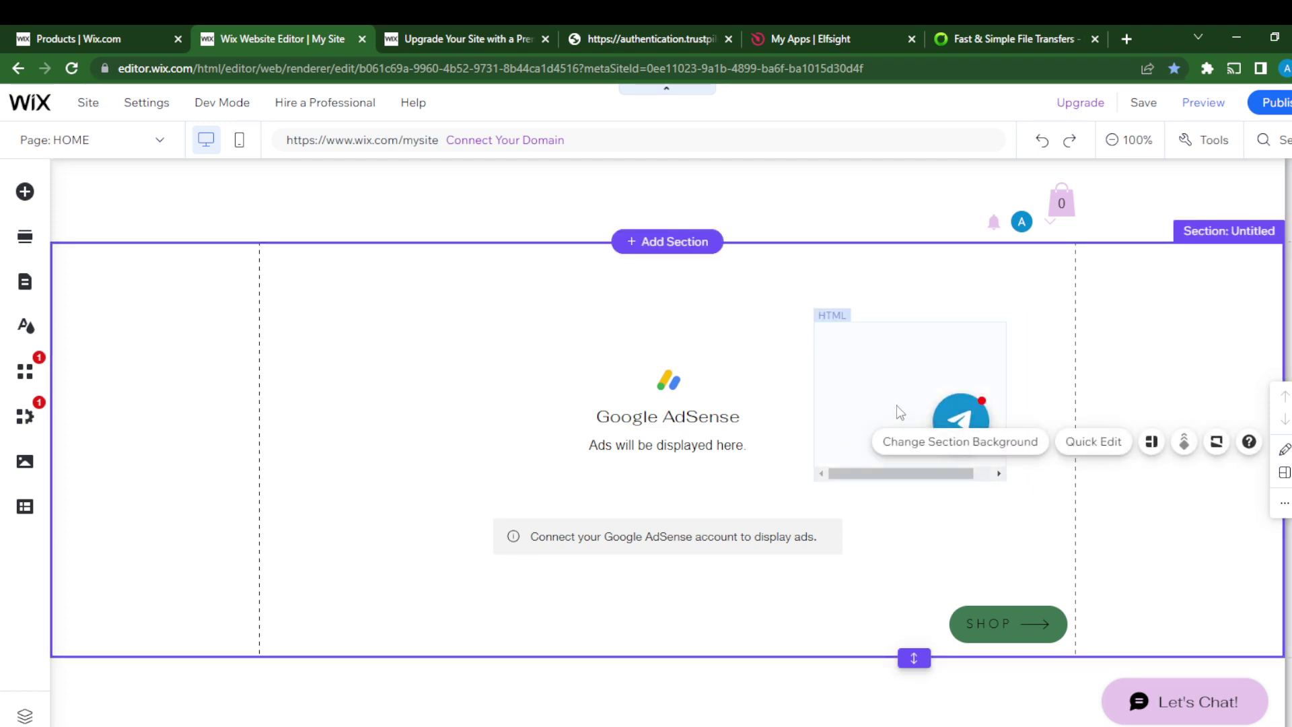
left_click(910, 451)
Resize the element to about 313 × 336, aligning its bottom with the AdSense box
left_click_drag(910, 481, 930, 499)
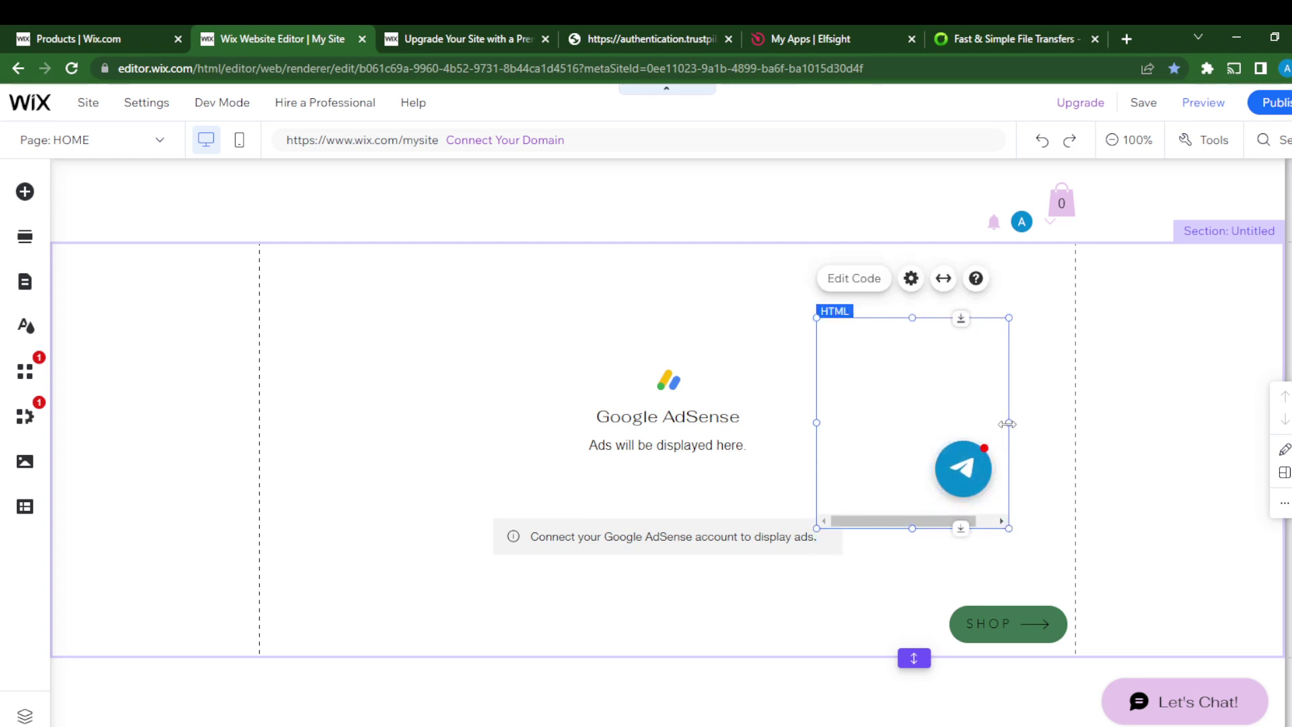
mouse_move(1035, 422)
left_mouse_down()
mouse_move(1056, 418)
mouse_move(1043, 420)
left_mouse_up()
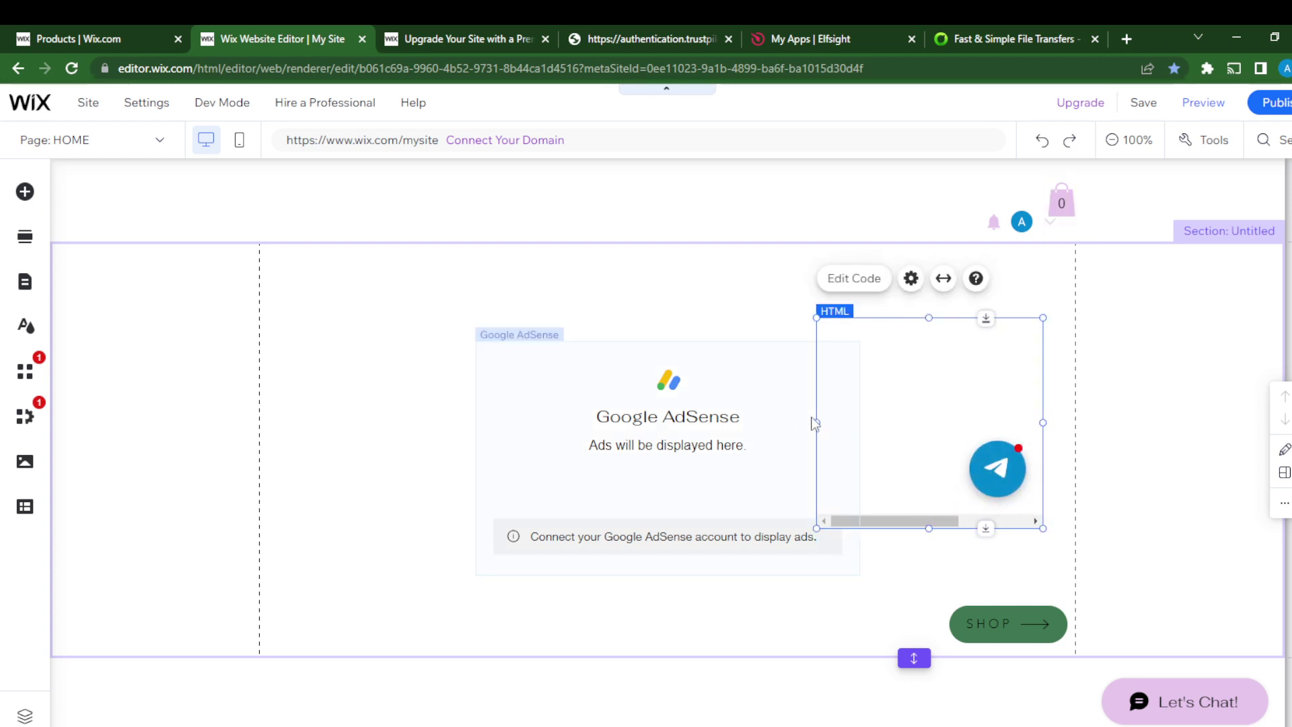
mouse_move(816, 415)
left_mouse_down()
mouse_move(790, 415)
mouse_move(823, 417)
left_mouse_up()
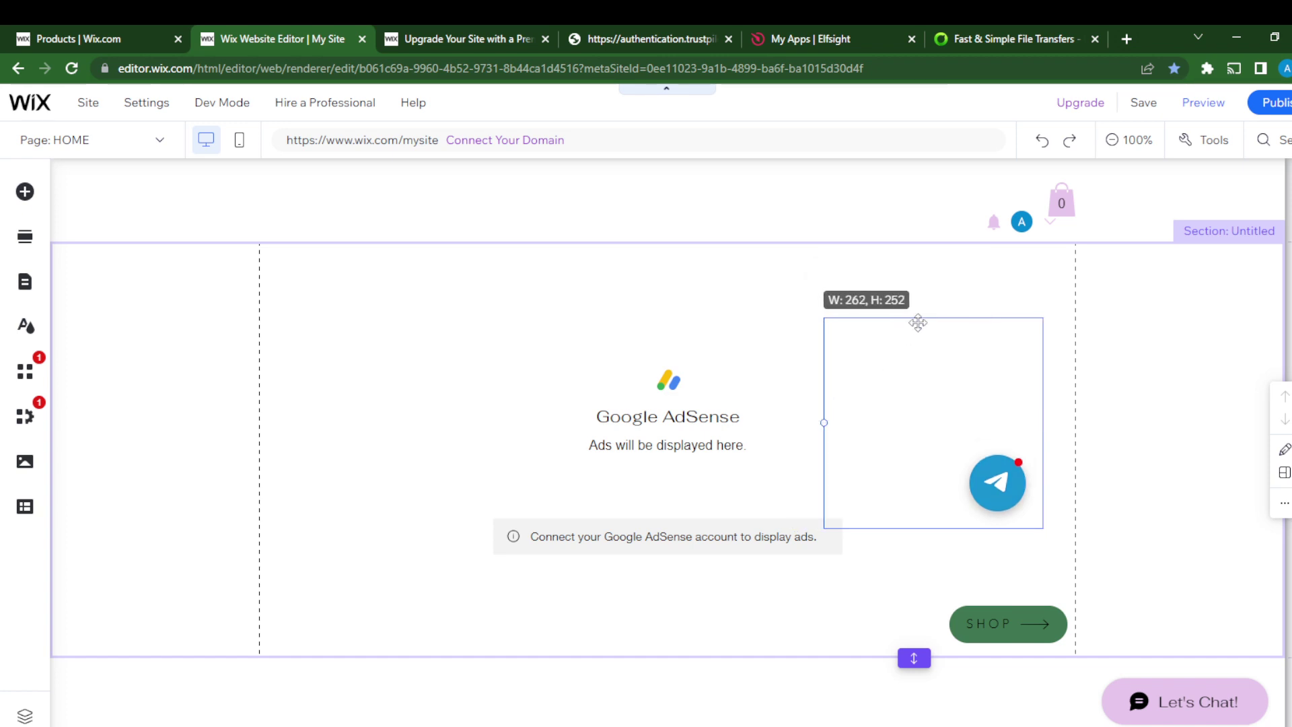
left_click_drag(932, 316, 935, 294)
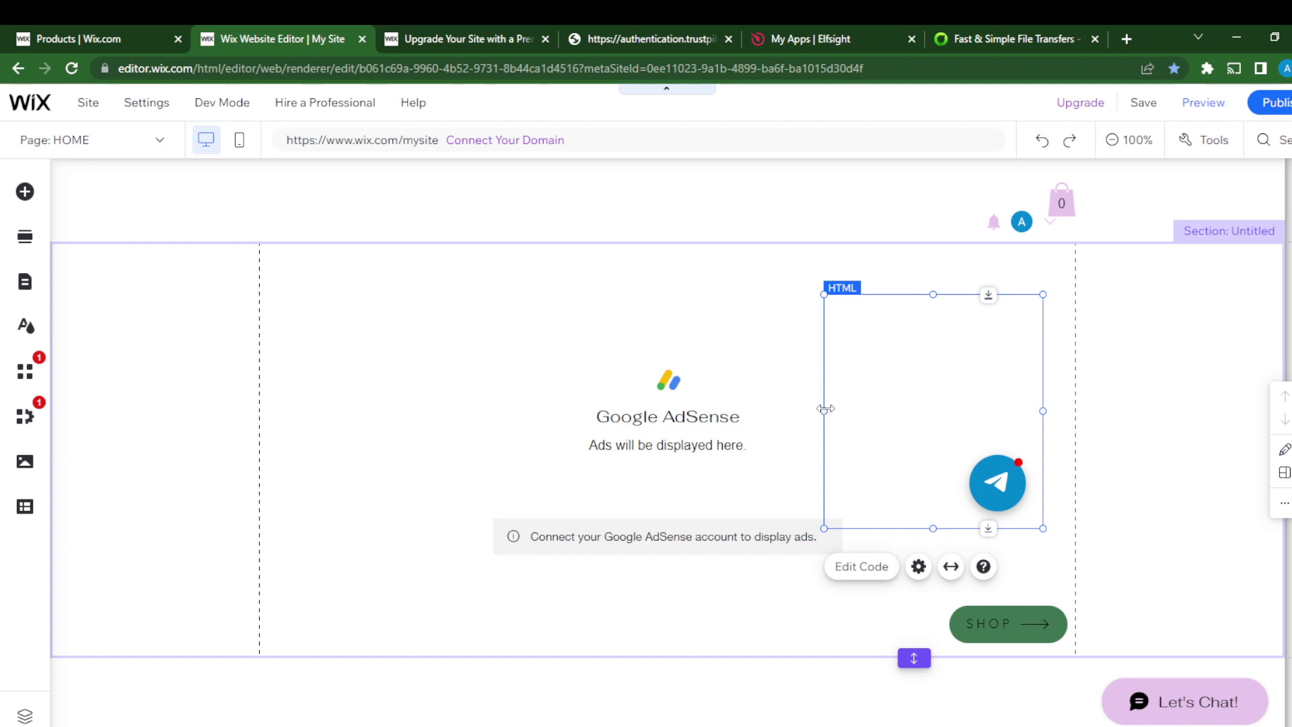
left_click_drag(827, 408, 782, 413)
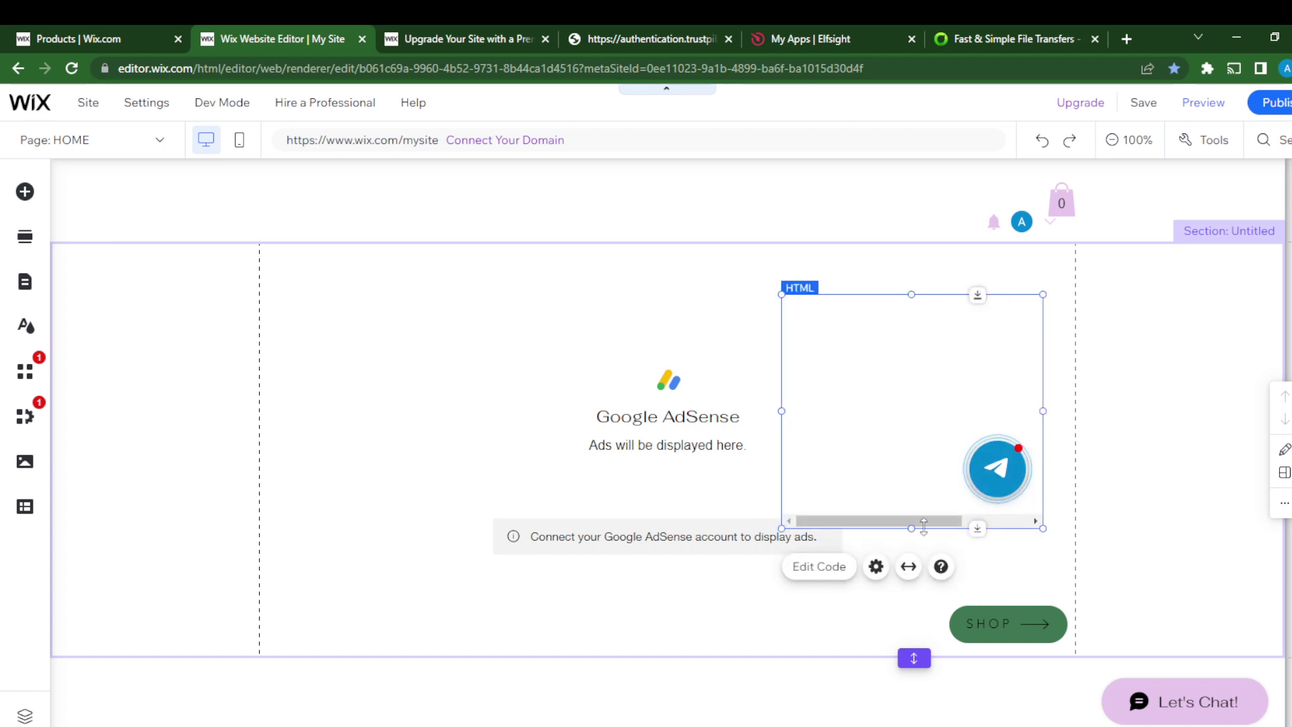
left_click_drag(924, 526, 911, 564)
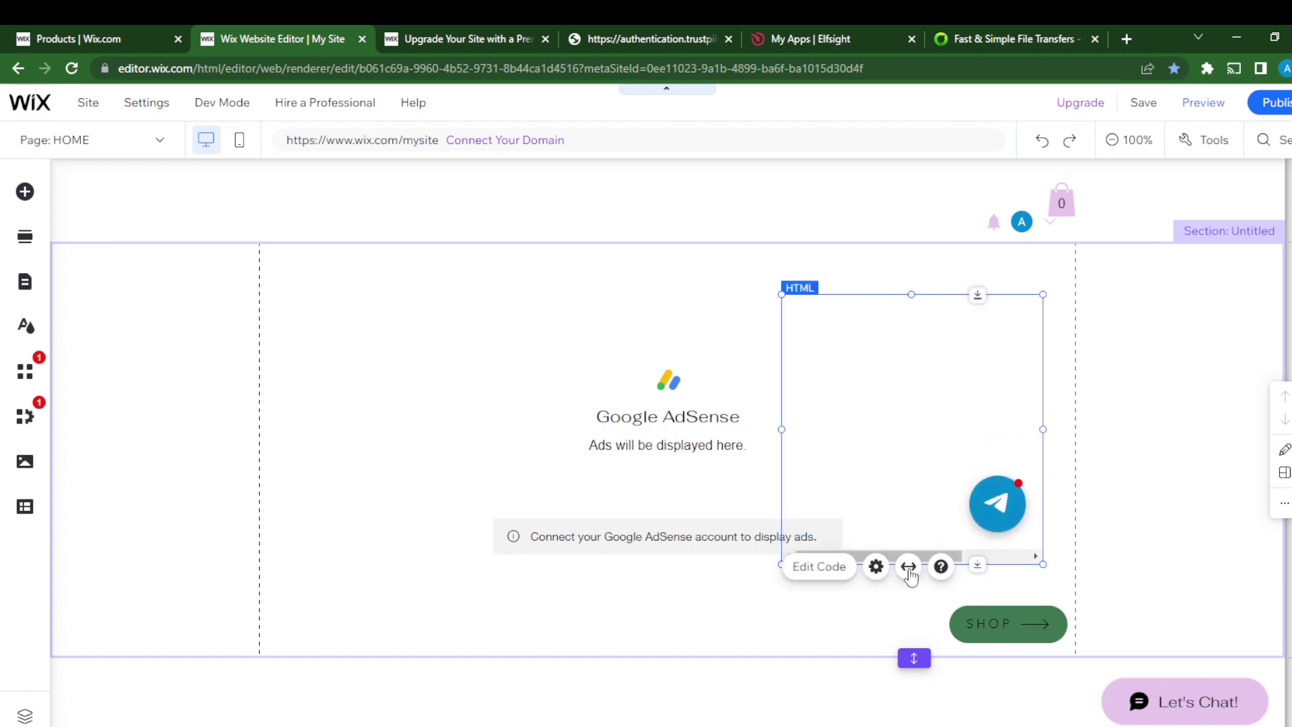
left_click(1190, 117)
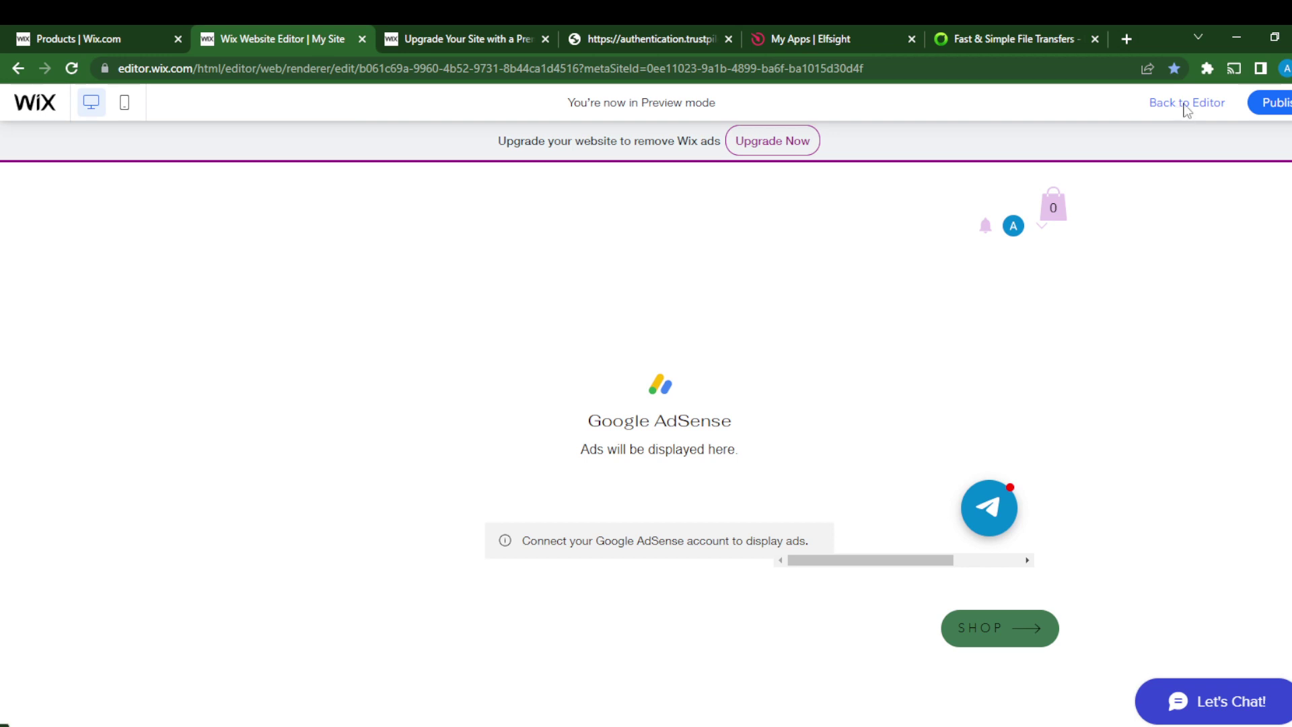
left_click(1180, 107)
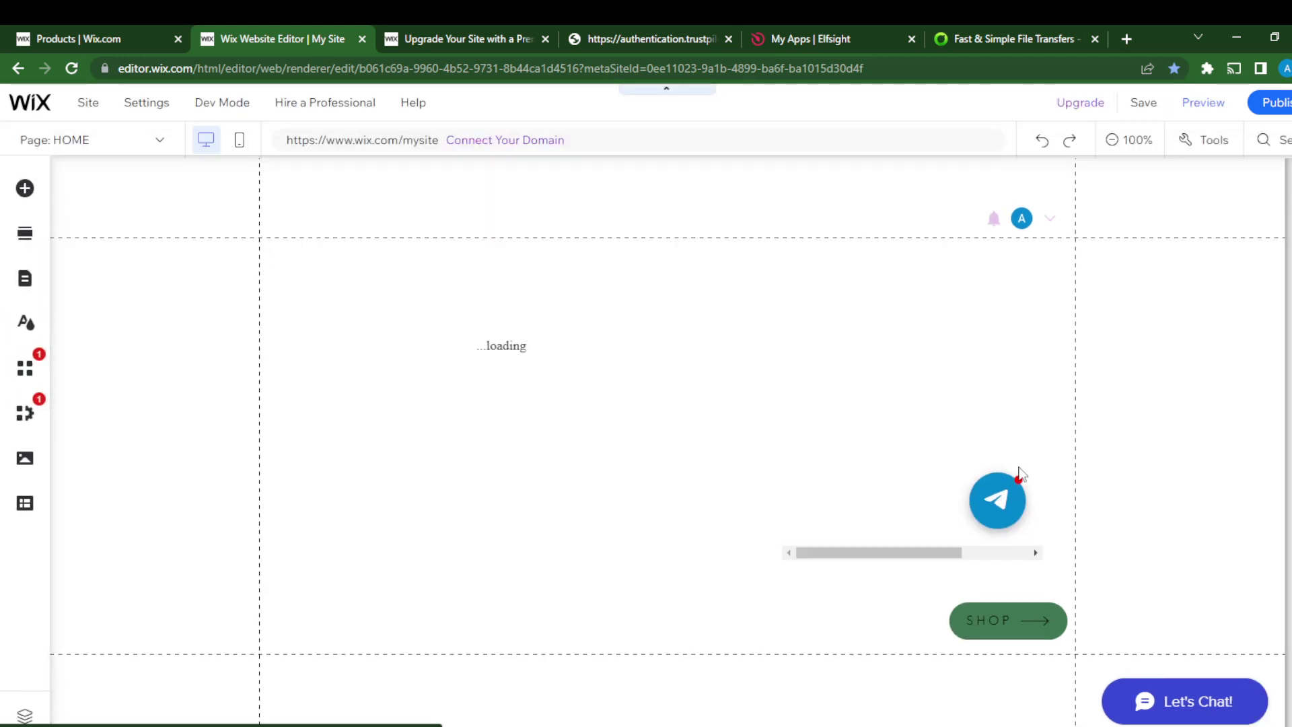